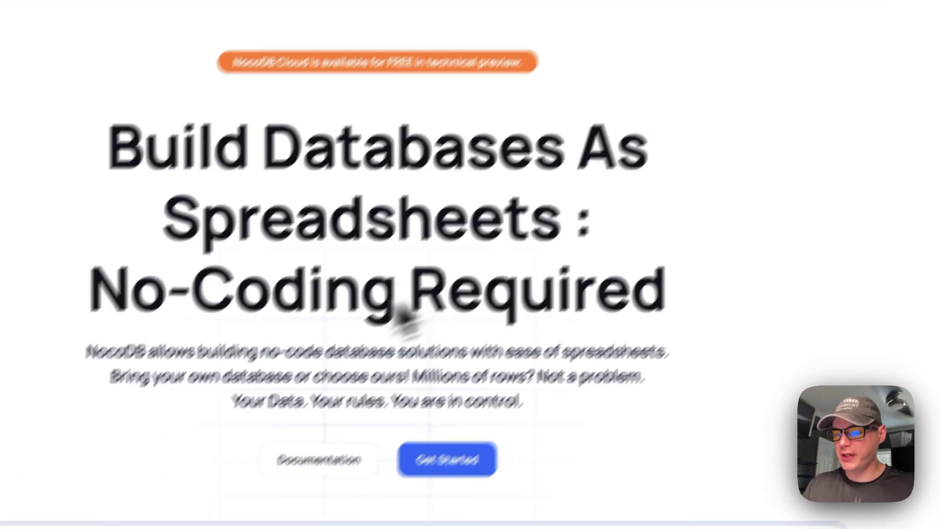
# - Scroll through the NocoDB homepage's views
pyautogui.scroll(-10, 343, 363)
pyautogui.scroll(3, 372, 373)
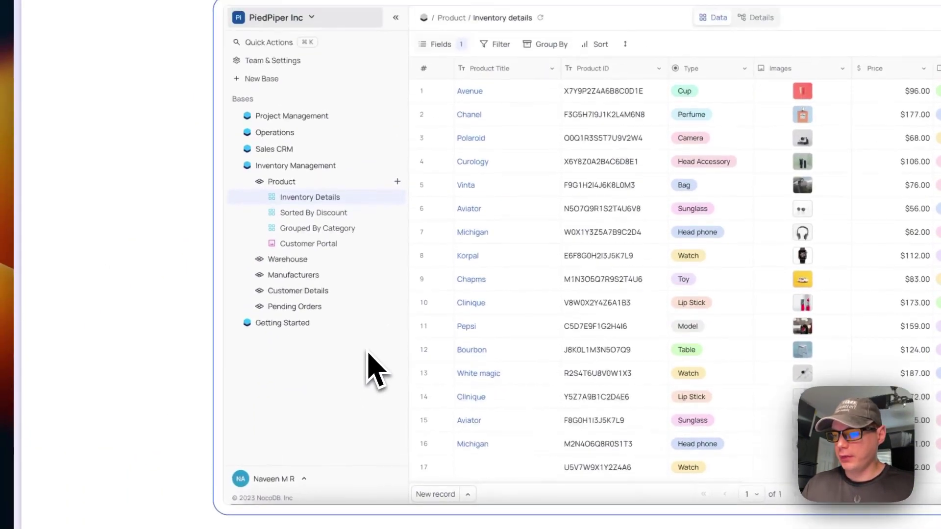
pyautogui.scroll(-9, 343, 311)
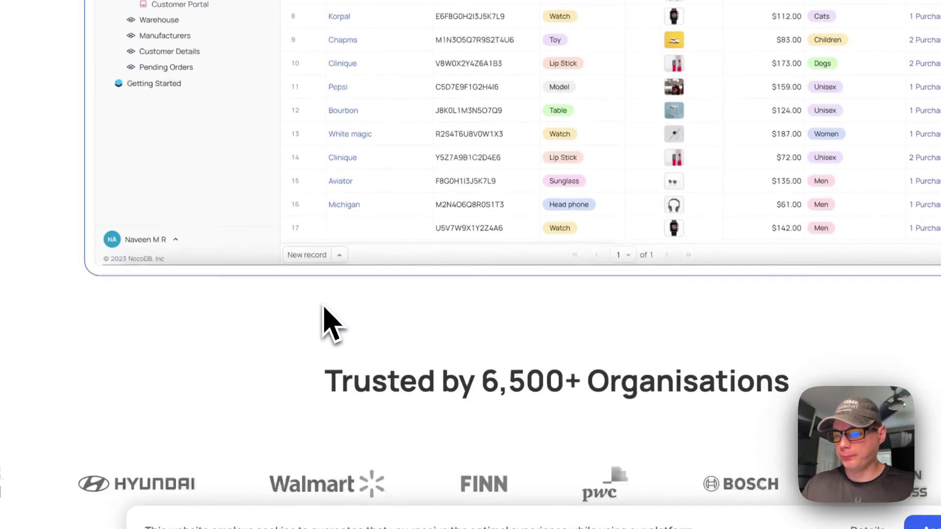
pyautogui.scroll(-12, 326, 320)
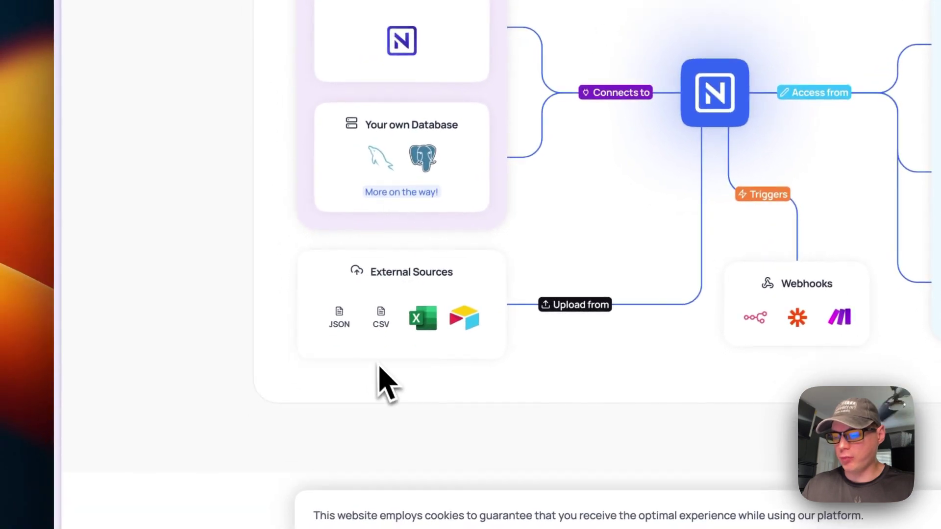
pyautogui.scroll(-10, 382, 370)
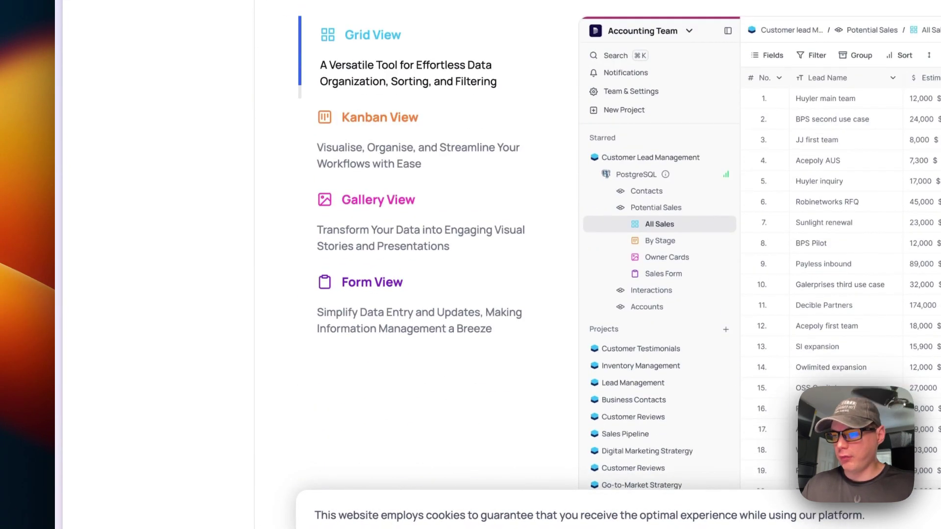
pyautogui.scroll(2, 384, 185)
pyautogui.scroll(-1, 401, 399)
pyautogui.scroll(-10, 401, 405)
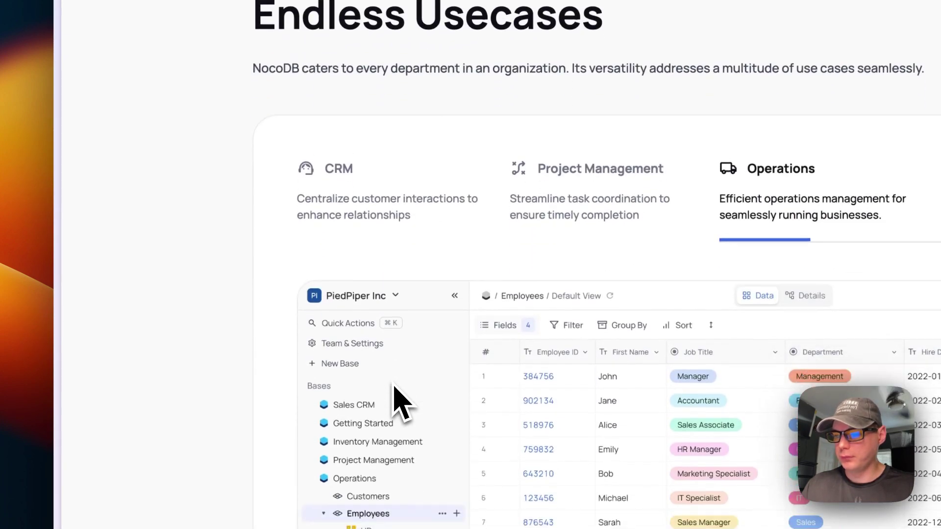
pyautogui.scroll(-1, 401, 405)
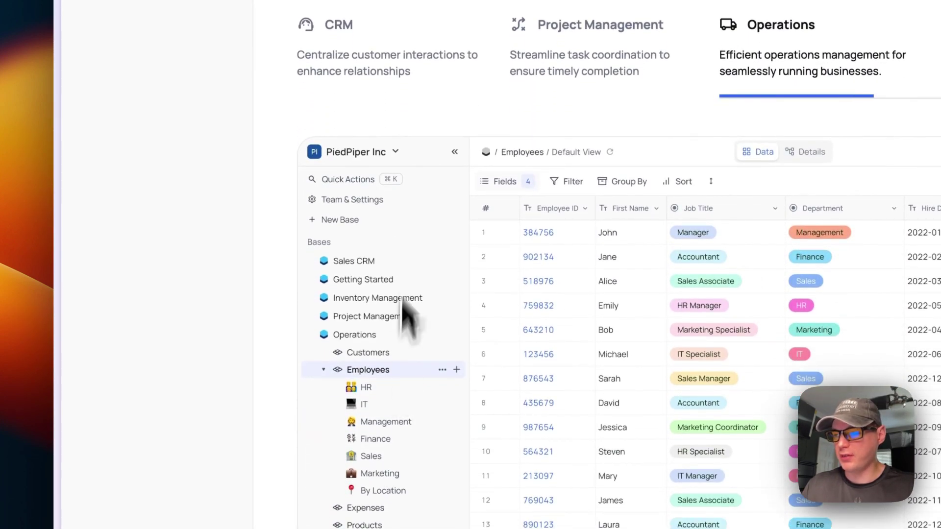
pyautogui.scroll(5, 374, 200)
# - View the CRM, Project Management, Operations and Inventory Management use-case demos
pyautogui.click(365, 275)
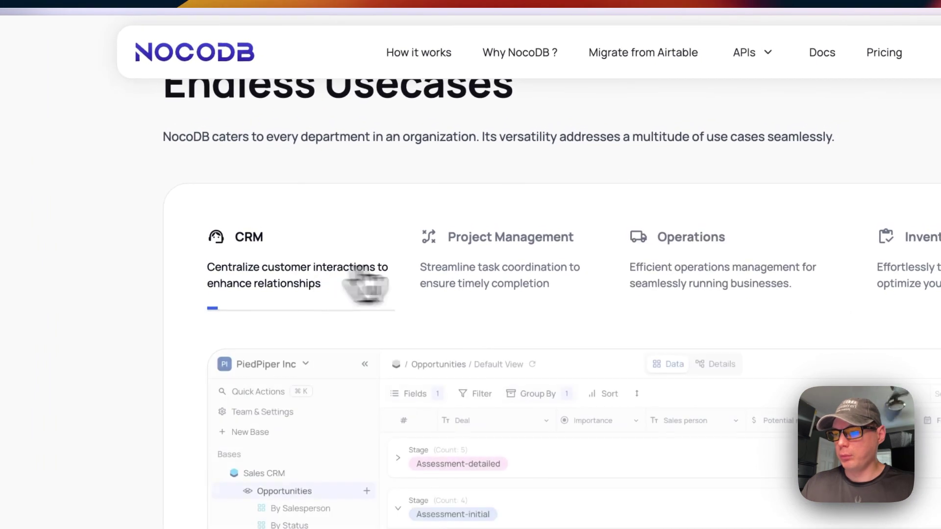
pyautogui.click(539, 269)
pyautogui.click(737, 280)
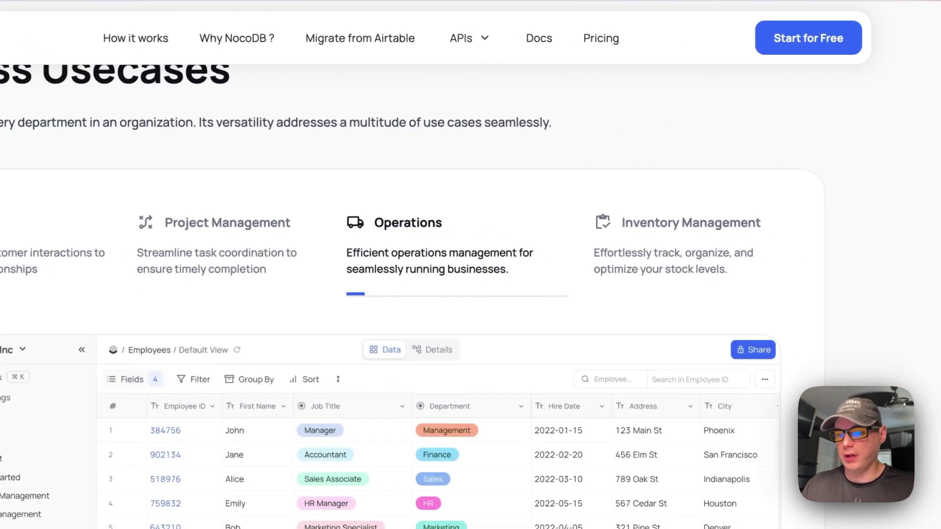
pyautogui.click(667, 272)
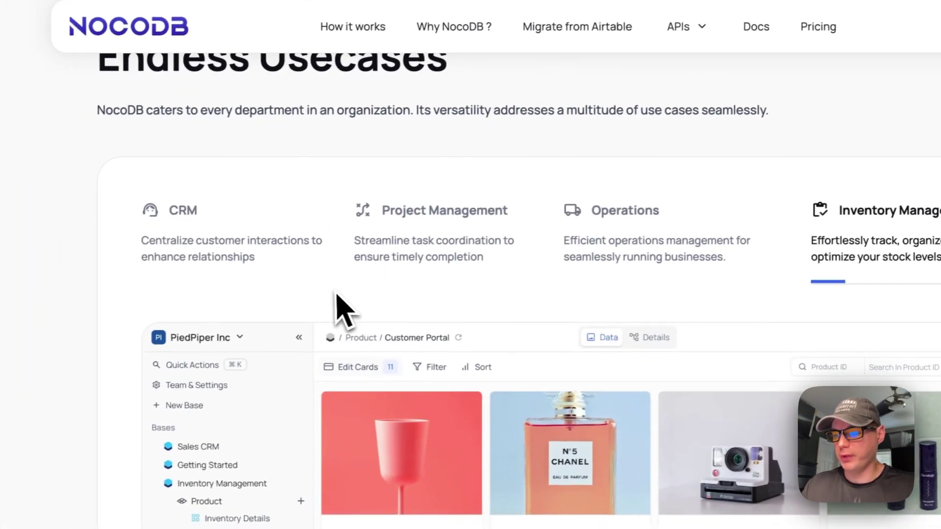
pyautogui.scroll(-10, 346, 306)
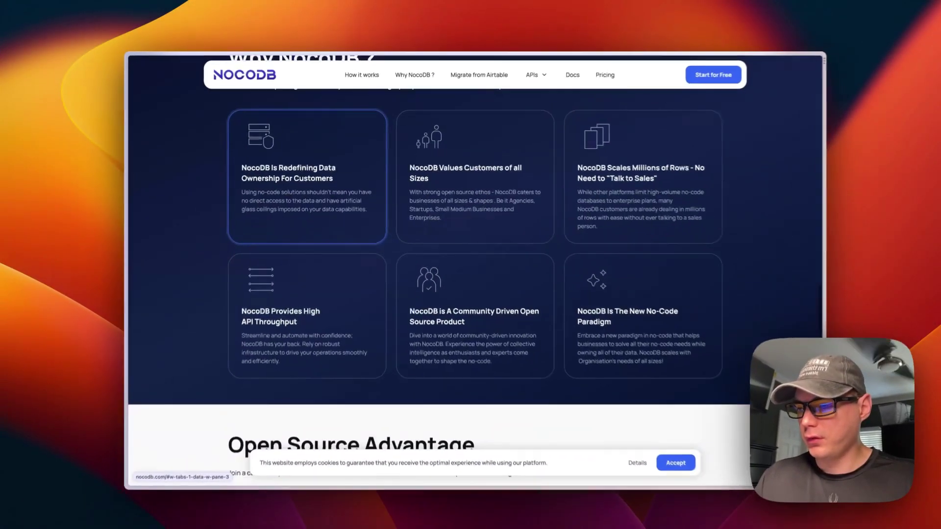
pyautogui.scroll(-6, 349, 232)
pyautogui.scroll(12, 349, 232)
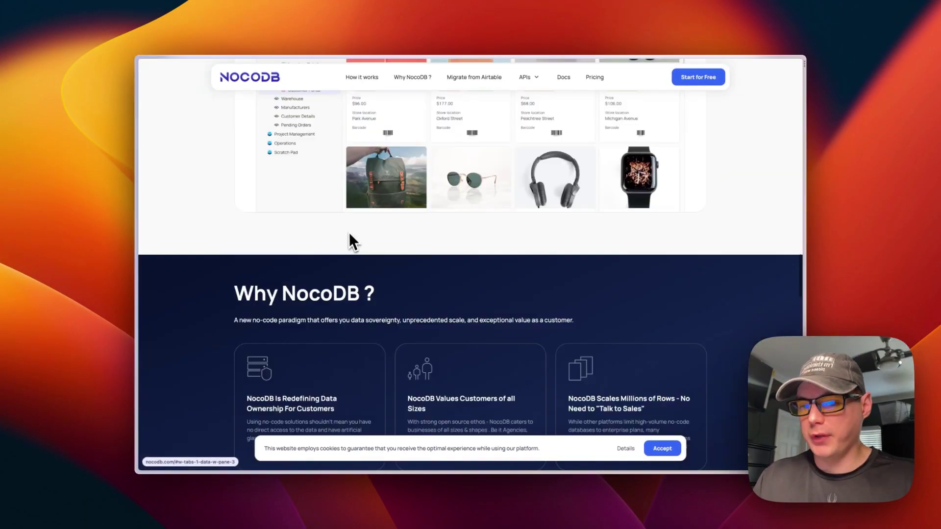
pyautogui.scroll(15, 349, 235)
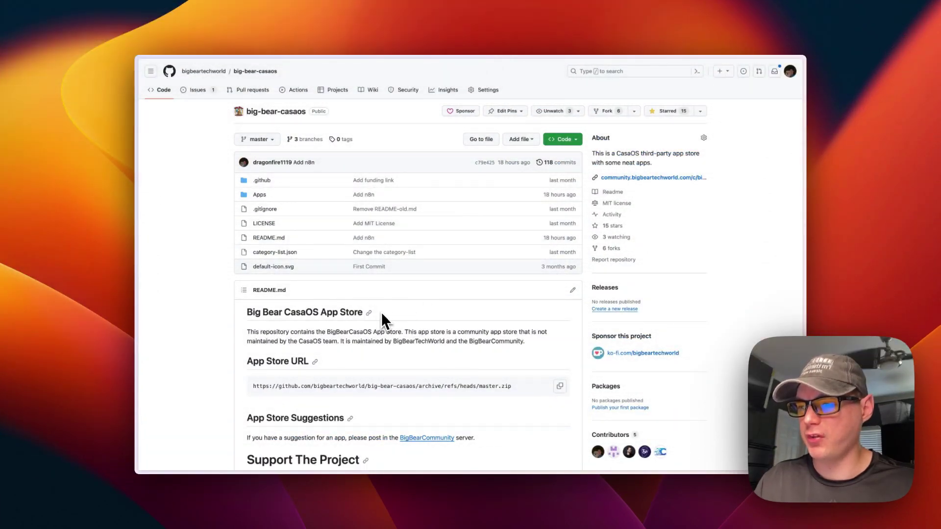
# - Find and mark NocoDB in the README's Apps table
pyautogui.scroll(-2, 294, 345)
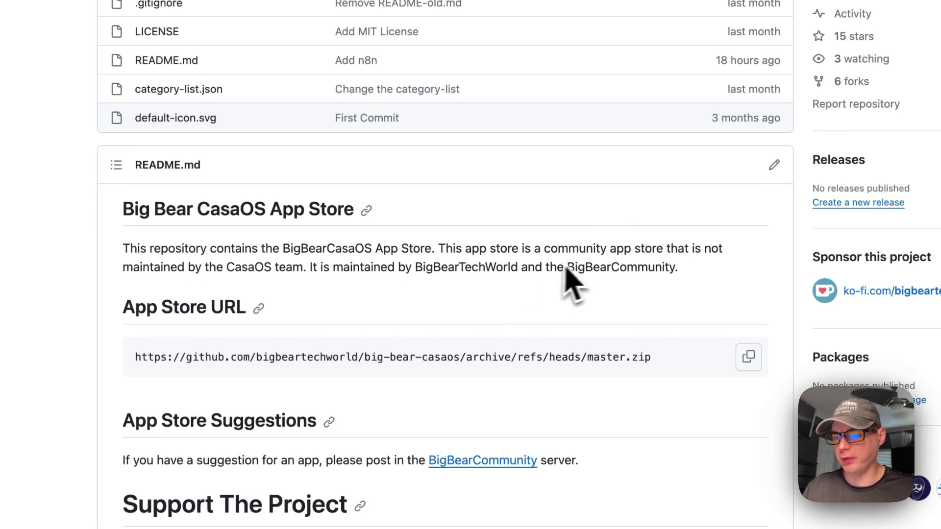
pyautogui.scroll(-15, 460, 287)
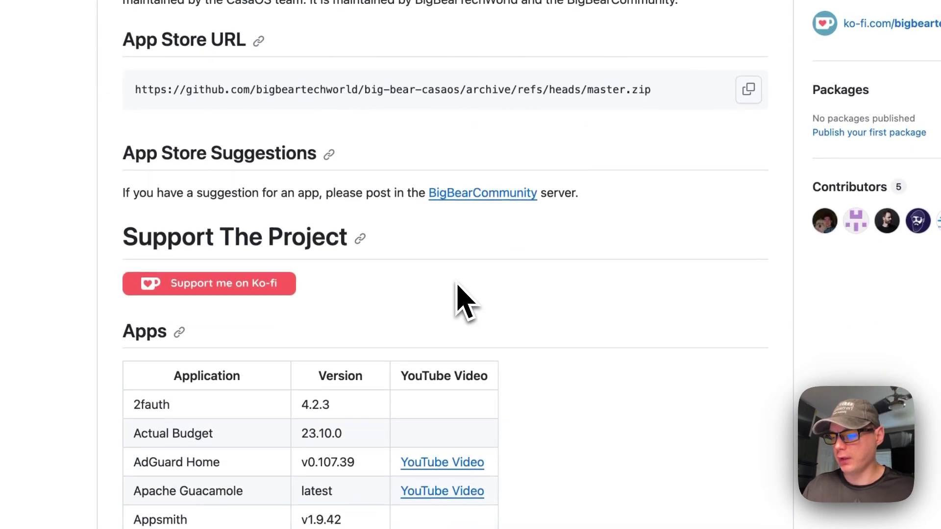
pyautogui.scroll(-11, 309, 206)
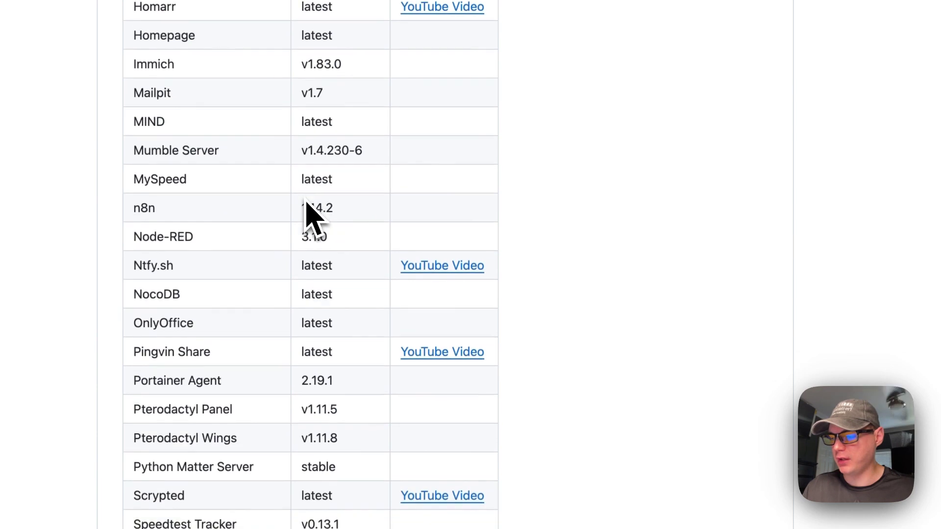
pyautogui.doubleClick(253, 171)
# - Copy the Big Bear App Store URL from the README
pyautogui.scroll(-6, 288, 230)
pyautogui.scroll(-4, 288, 225)
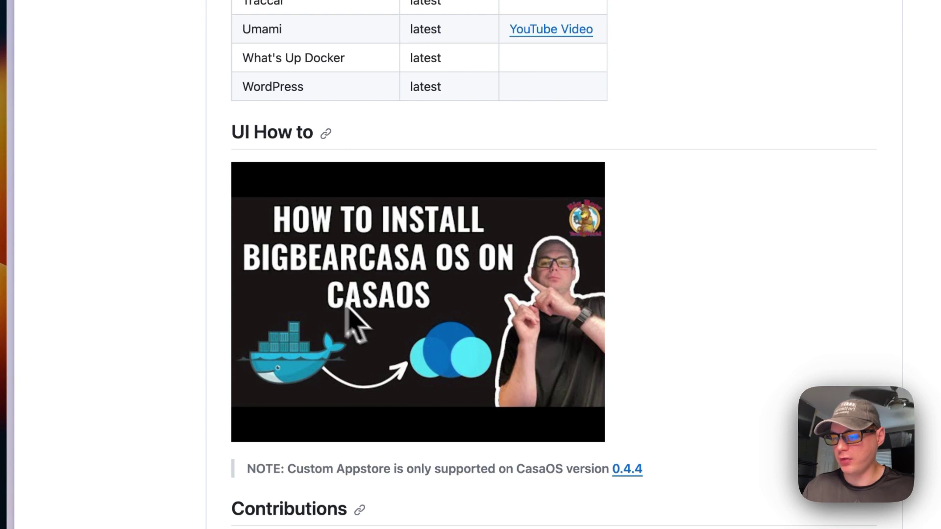
pyautogui.scroll(-6, 386, 303)
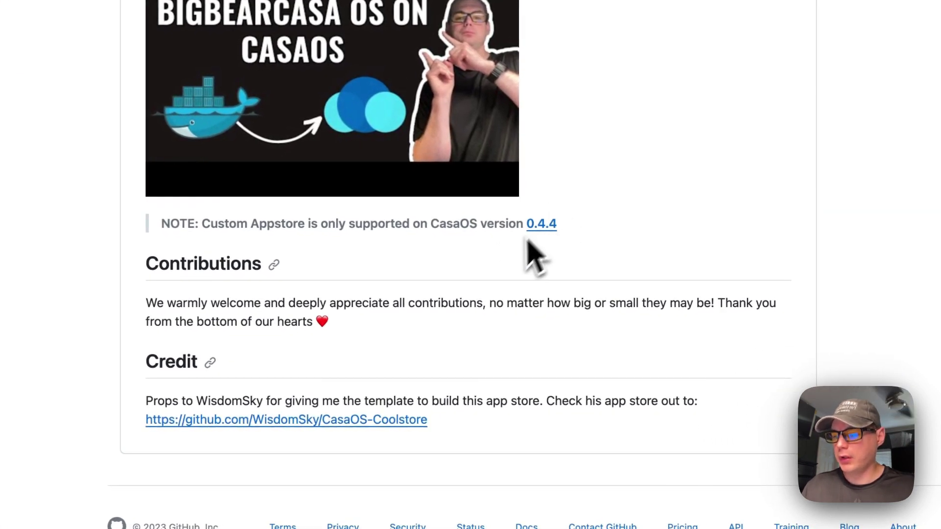
pyautogui.scroll(20, 534, 255)
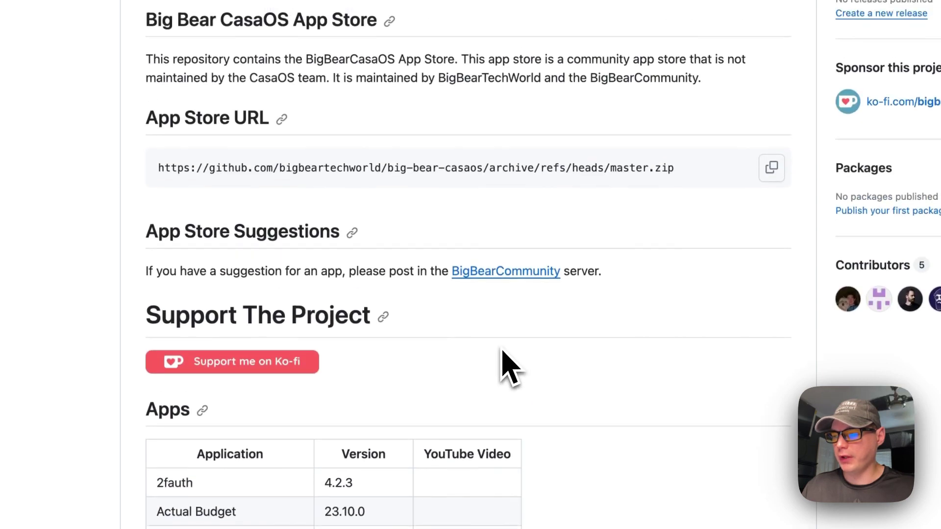
pyautogui.moveTo(147, 118); pyautogui.dragTo(274, 121)
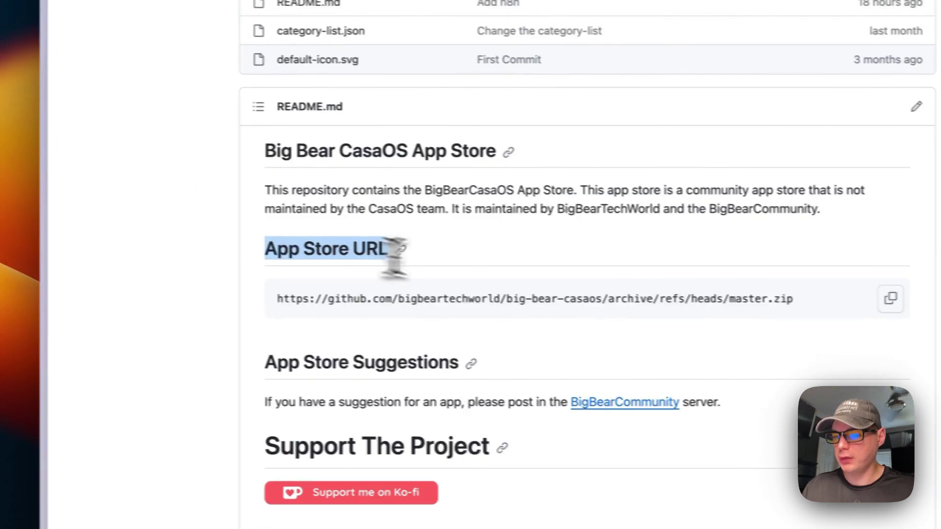
pyautogui.click(891, 299)
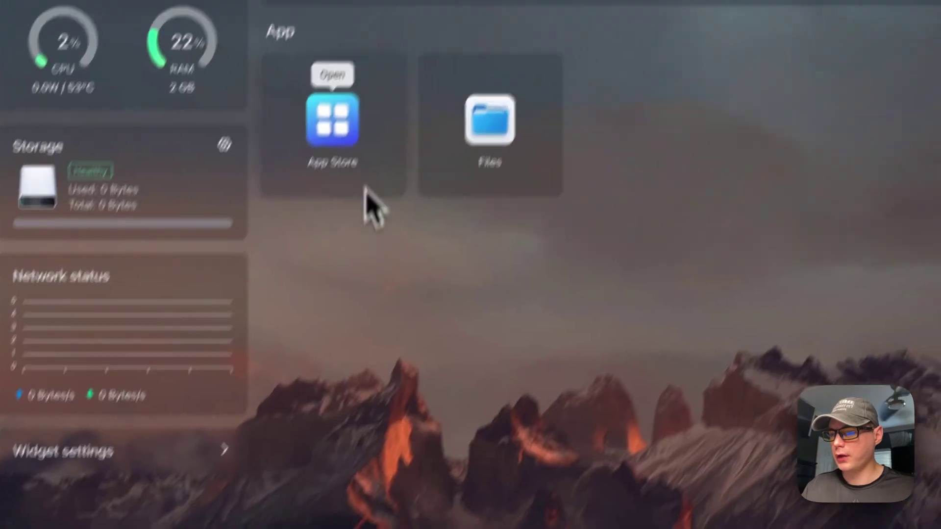
# - Add the pasted Big Bear store URL as an App Store source, then reload the page
pyautogui.click(380, 54)
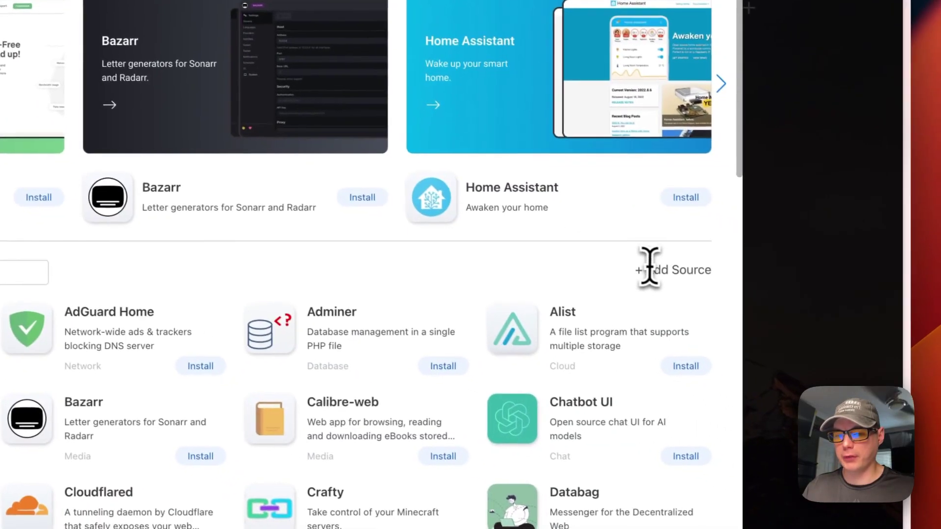
pyautogui.click(656, 271)
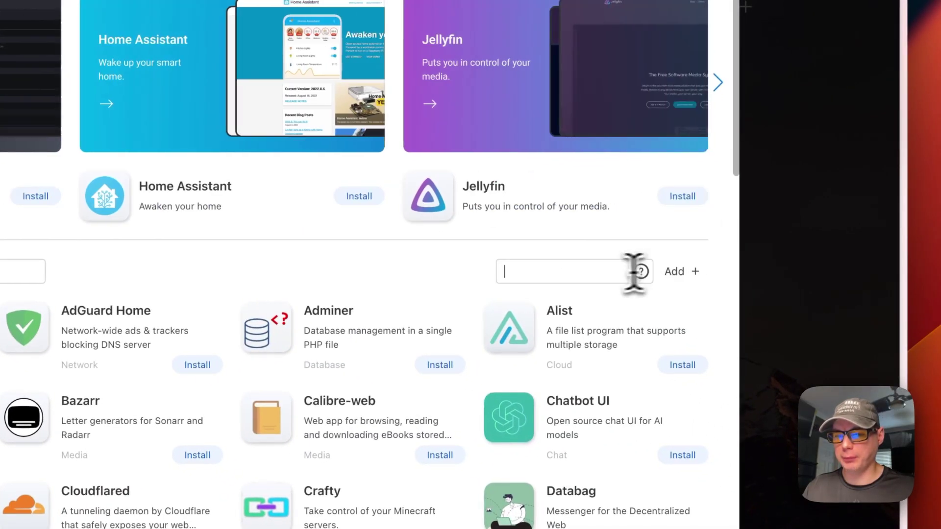
pyautogui.press('super+v')
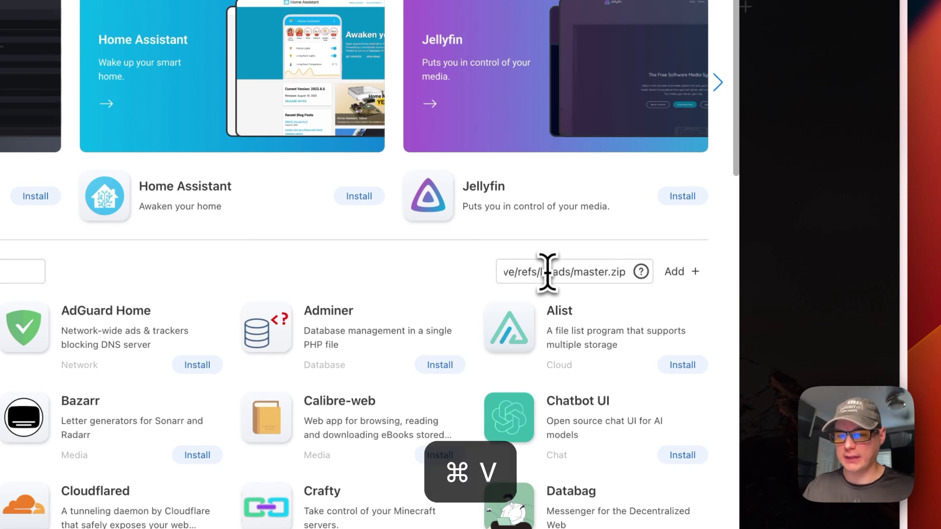
pyautogui.click(678, 273)
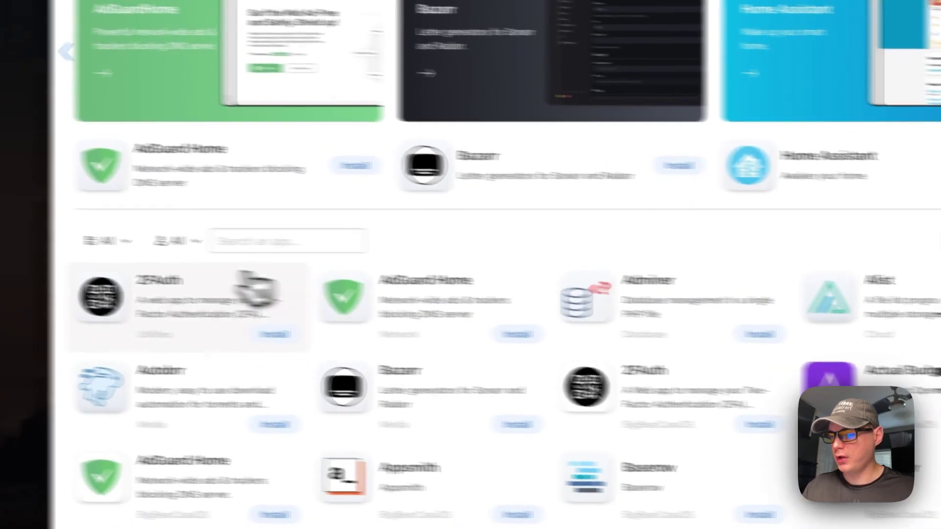
pyautogui.click(107, 240)
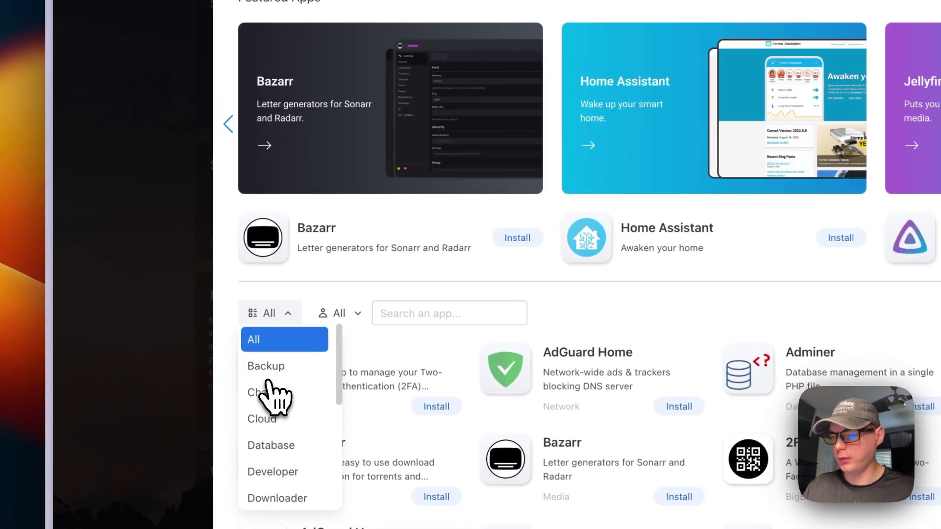
pyautogui.press('super+r')
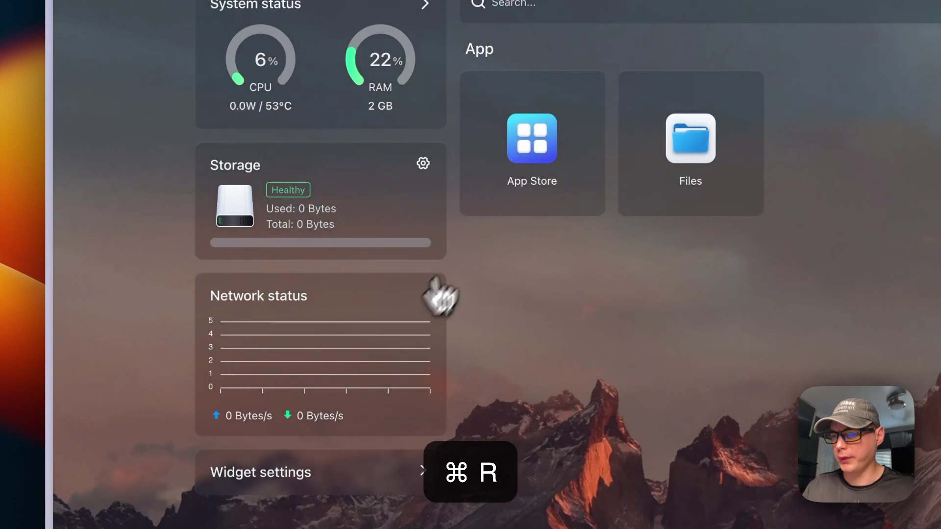
# - Filter the App Store to the BigBearCasaOS category and browse its apps
pyautogui.click(524, 150)
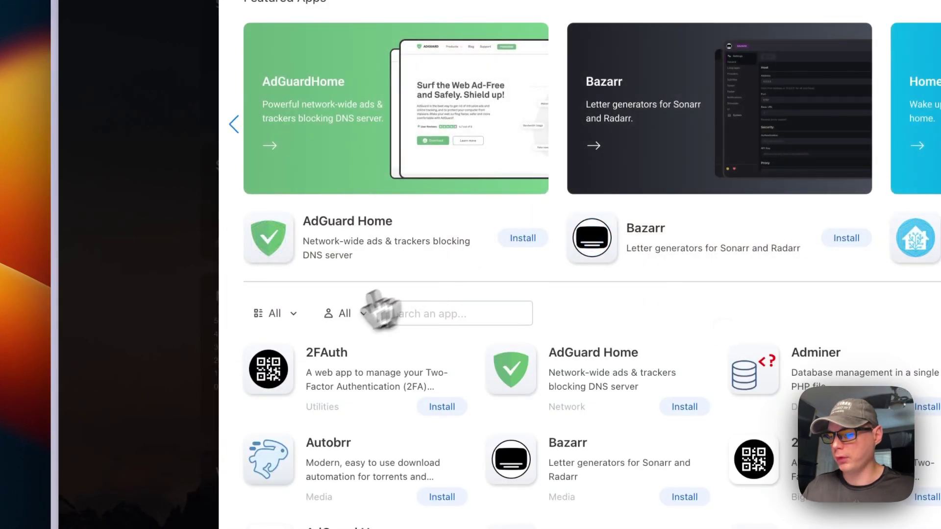
pyautogui.click(260, 317)
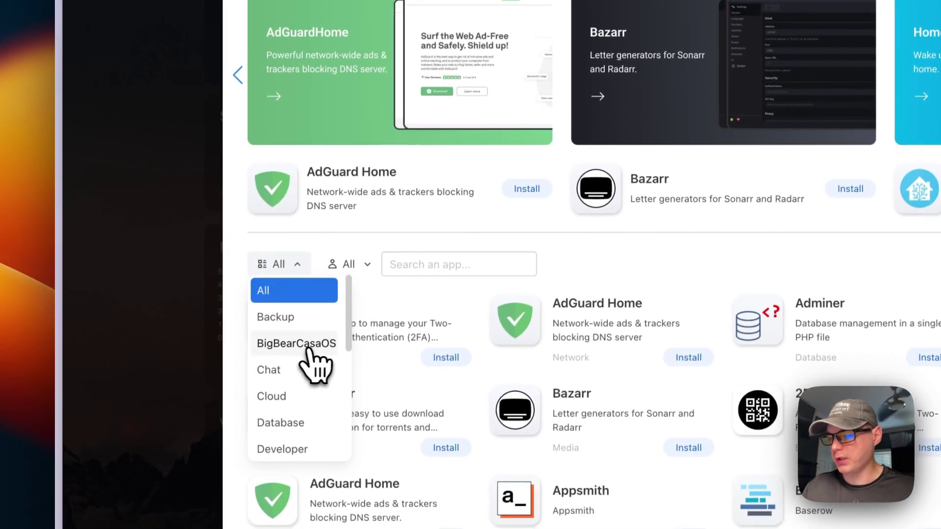
pyautogui.click(287, 343)
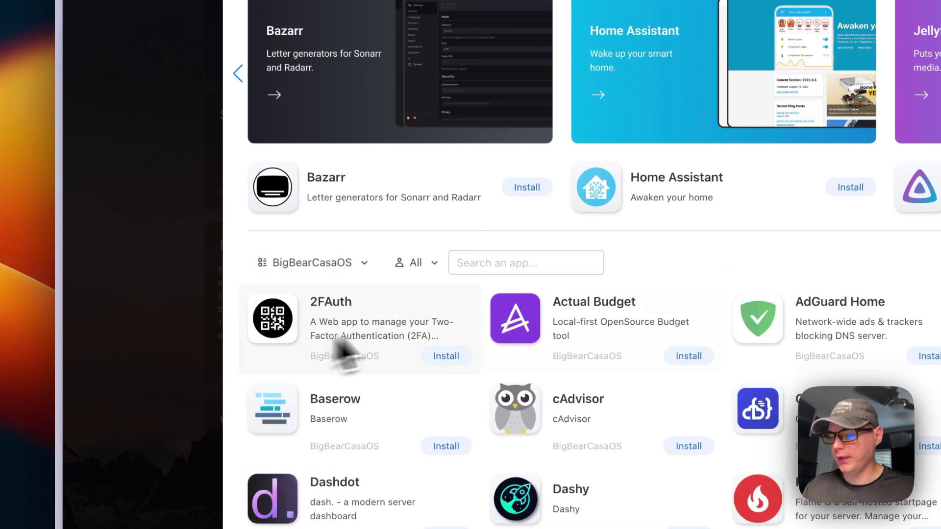
pyautogui.scroll(-10, 405, 389)
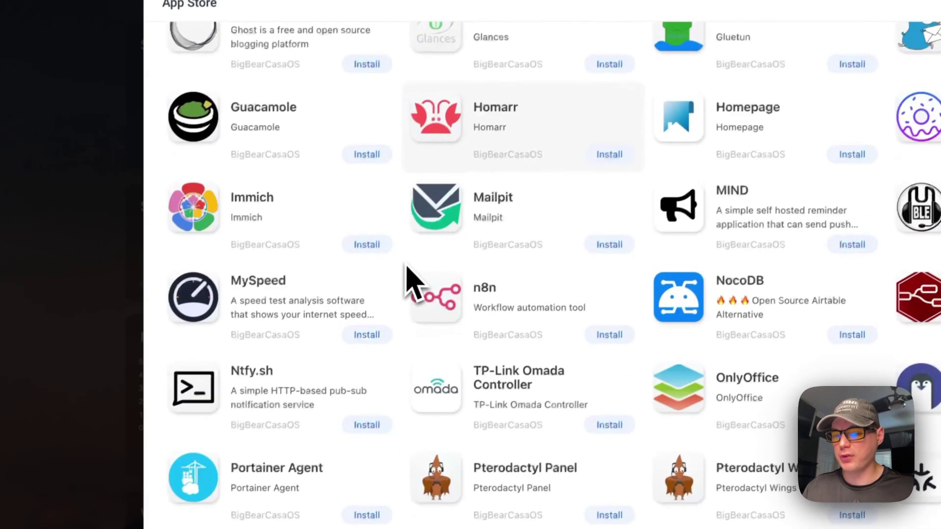
pyautogui.scroll(10, 410, 282)
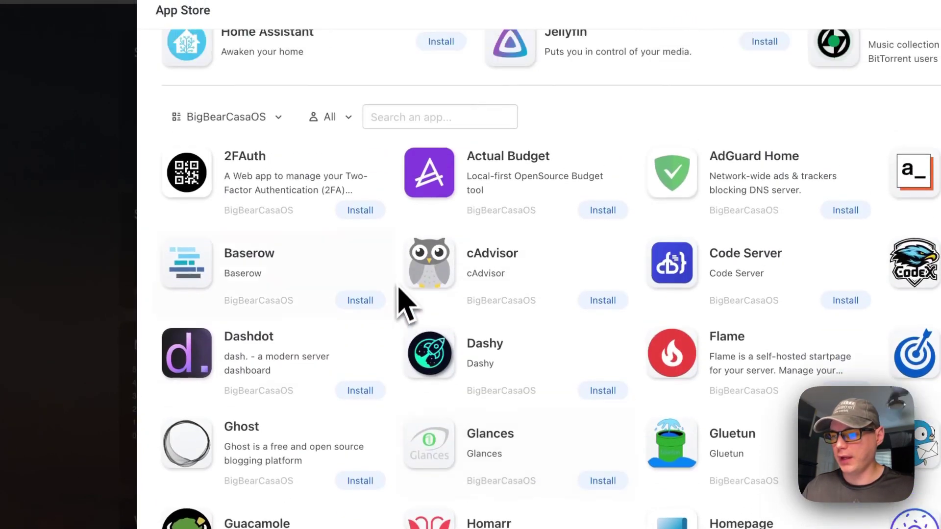
pyautogui.scroll(1, 398, 289)
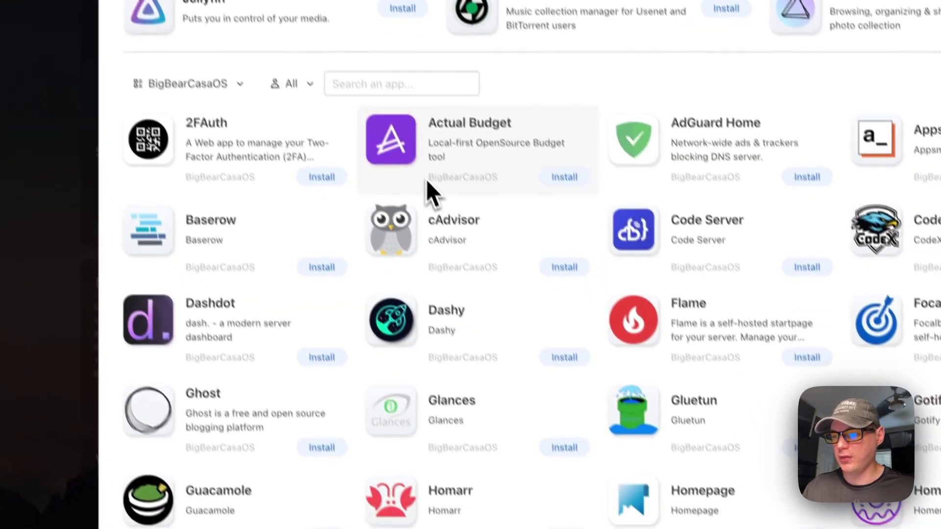
pyautogui.doubleClick(515, 238)
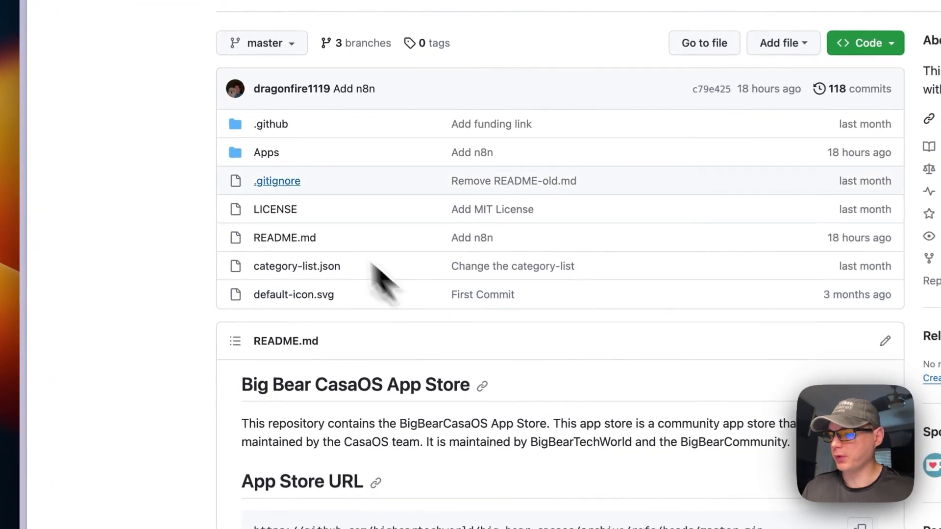
# - Go to Apps/nocodb in the repository and open docker-compose.yml
pyautogui.click(268, 154)
pyautogui.scroll(-5, 435, 257)
pyautogui.scroll(-2, 380, 188)
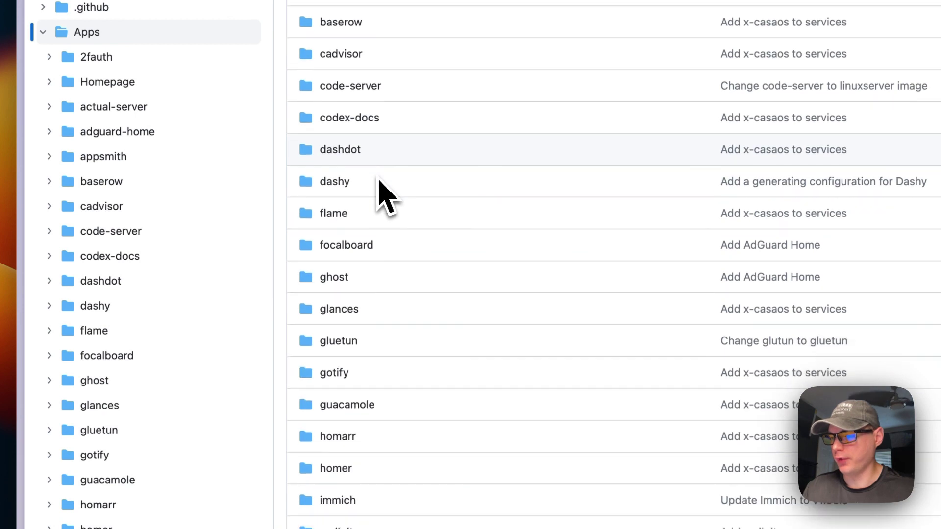
pyautogui.scroll(-10, 382, 190)
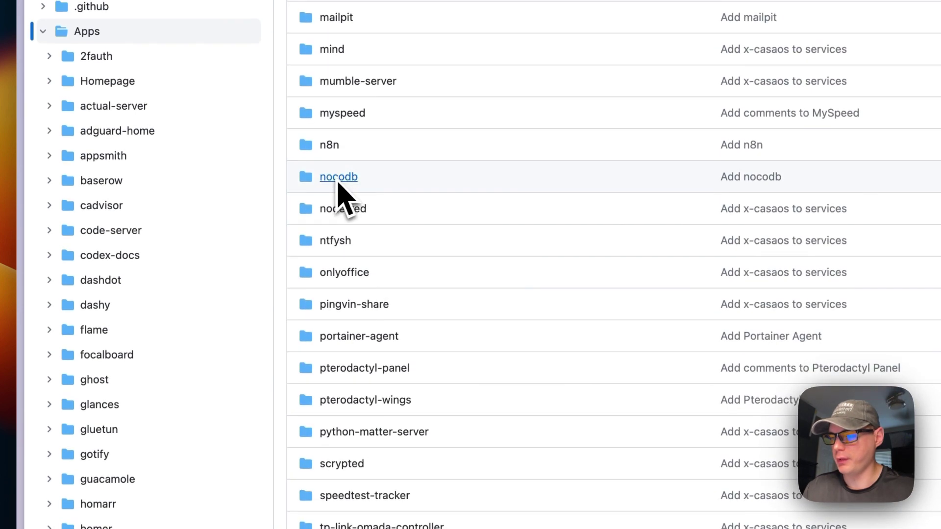
pyautogui.click(338, 177)
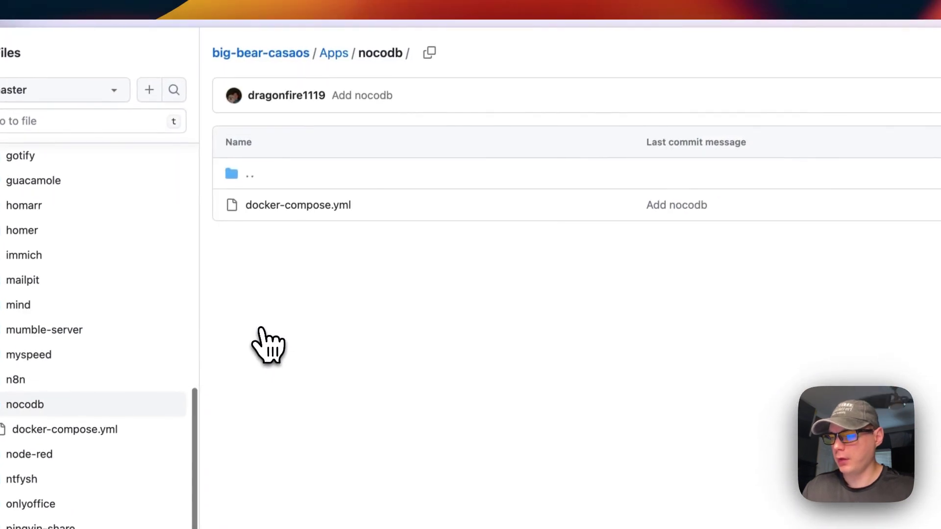
pyautogui.click(290, 214)
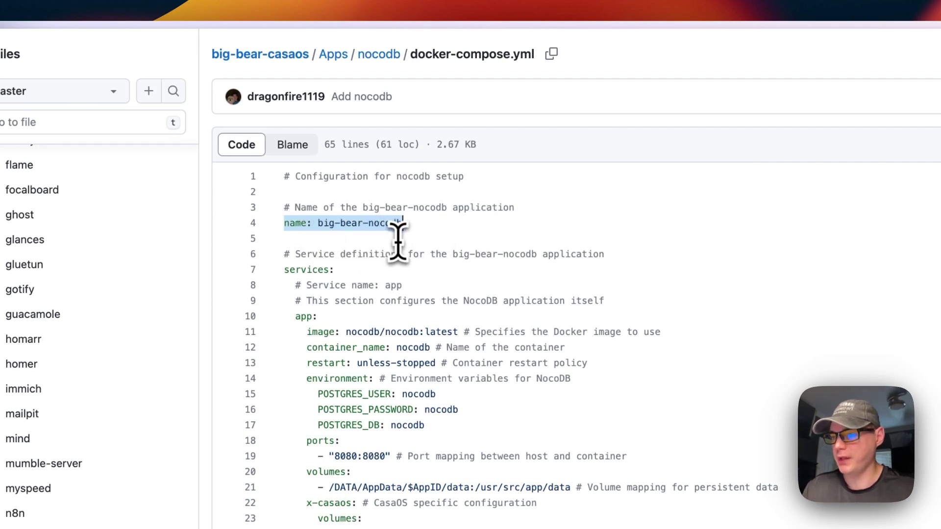
pyautogui.scroll(-3, 397, 241)
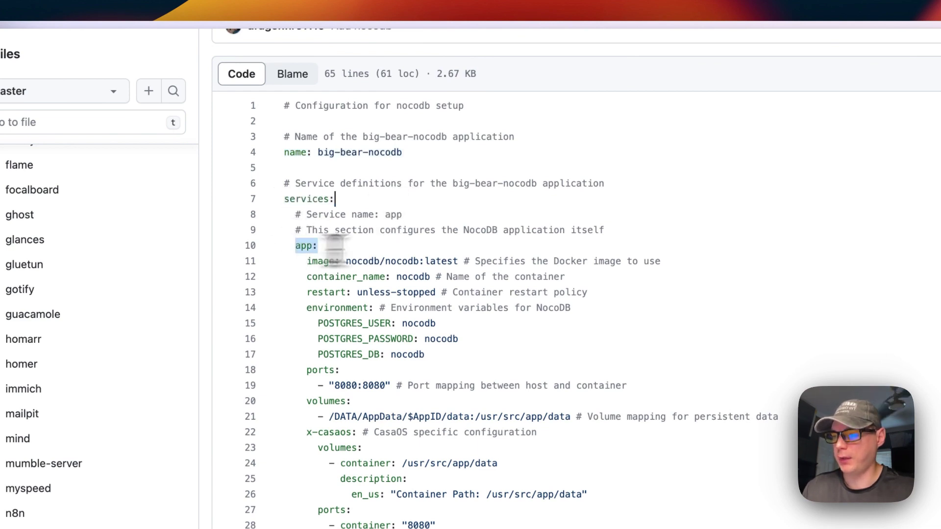
pyautogui.moveTo(308, 261); pyautogui.dragTo(649, 261)
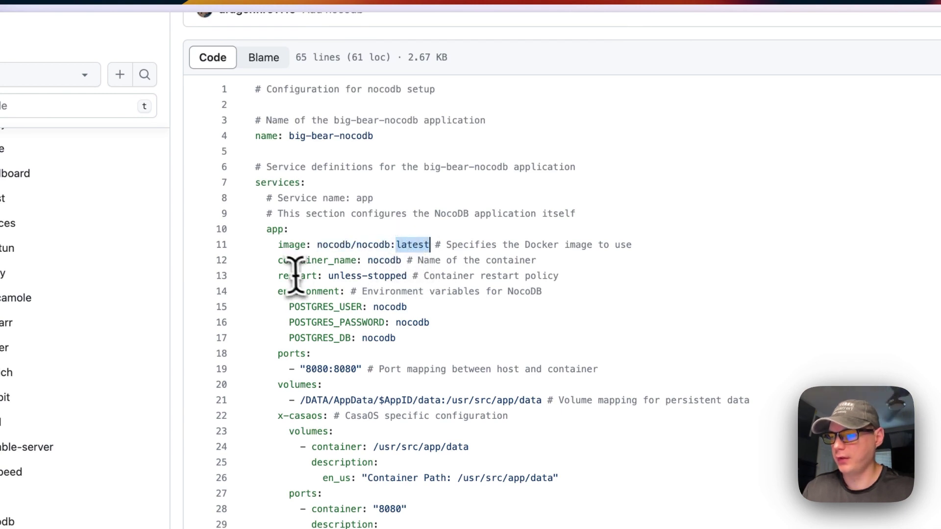
pyautogui.moveTo(282, 264); pyautogui.dragTo(657, 262)
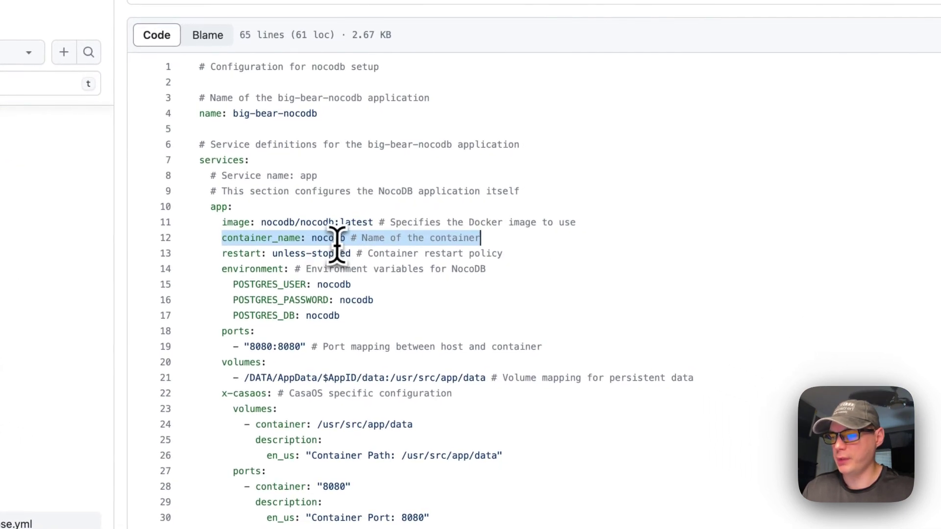
pyautogui.moveTo(254, 252); pyautogui.dragTo(587, 253)
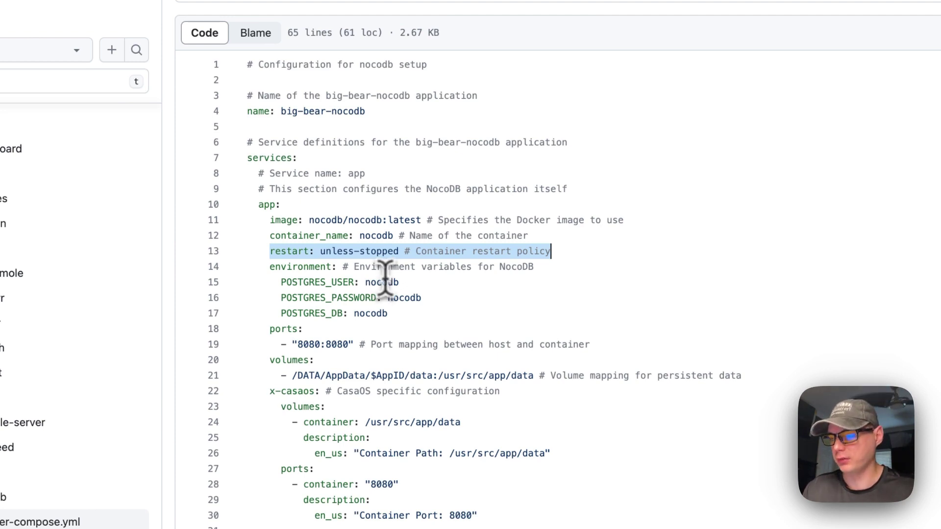
pyautogui.click(323, 282)
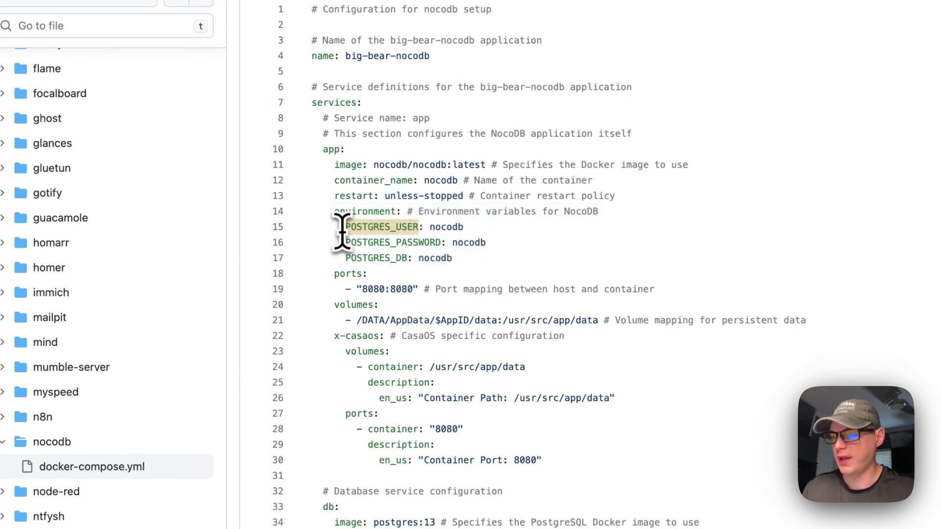
pyautogui.scroll(-5, 483, 254)
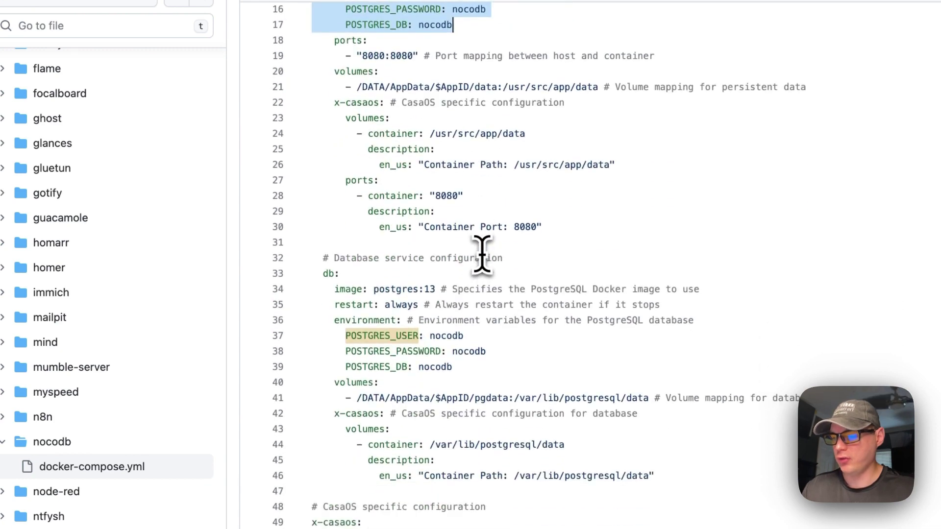
pyautogui.click(344, 338)
pyautogui.scroll(3, 457, 366)
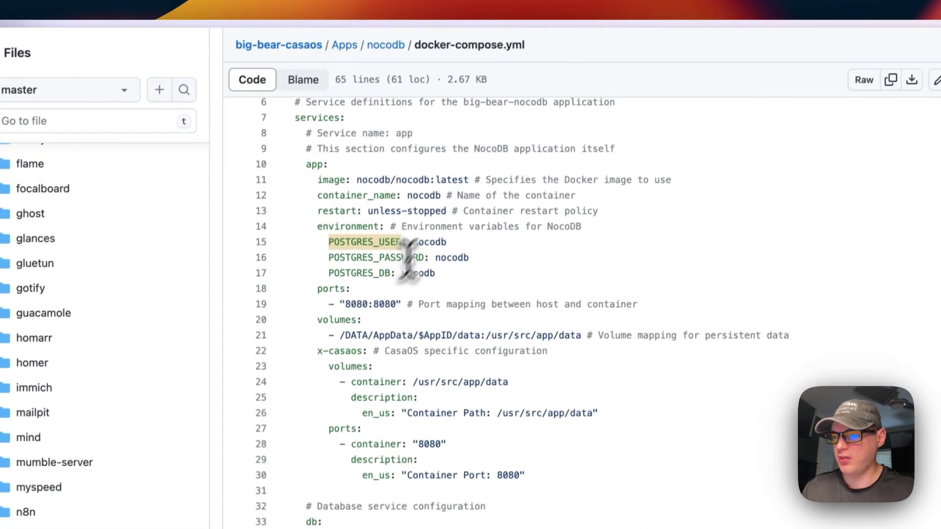
pyautogui.scroll(-2, 423, 312)
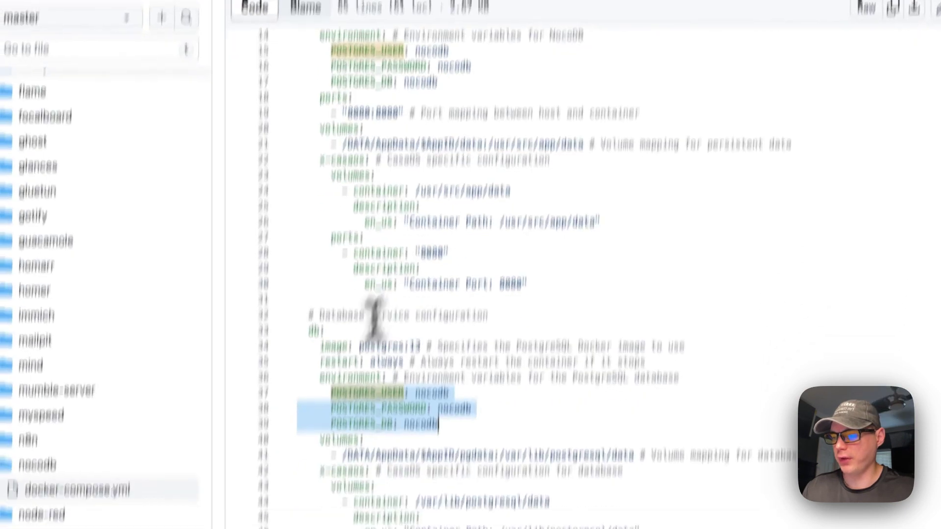
pyautogui.scroll(-3, 422, 312)
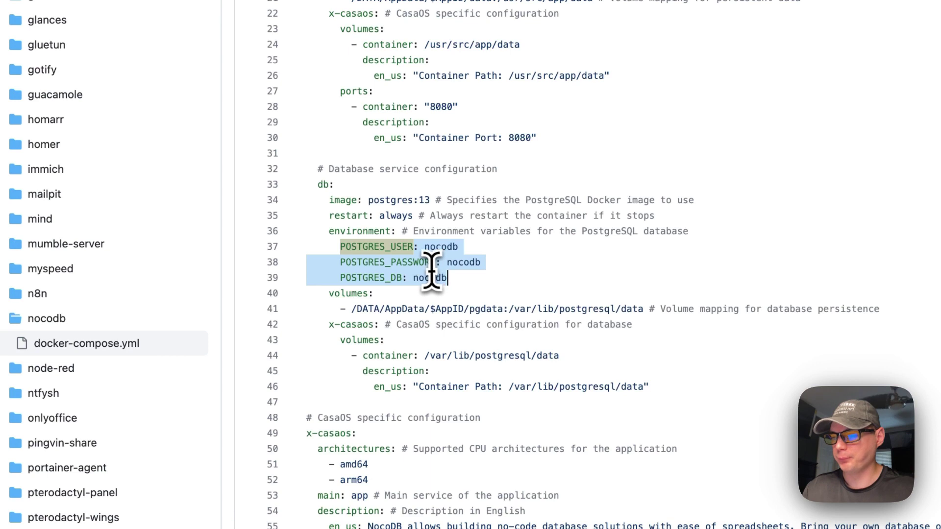
pyautogui.scroll(5, 431, 270)
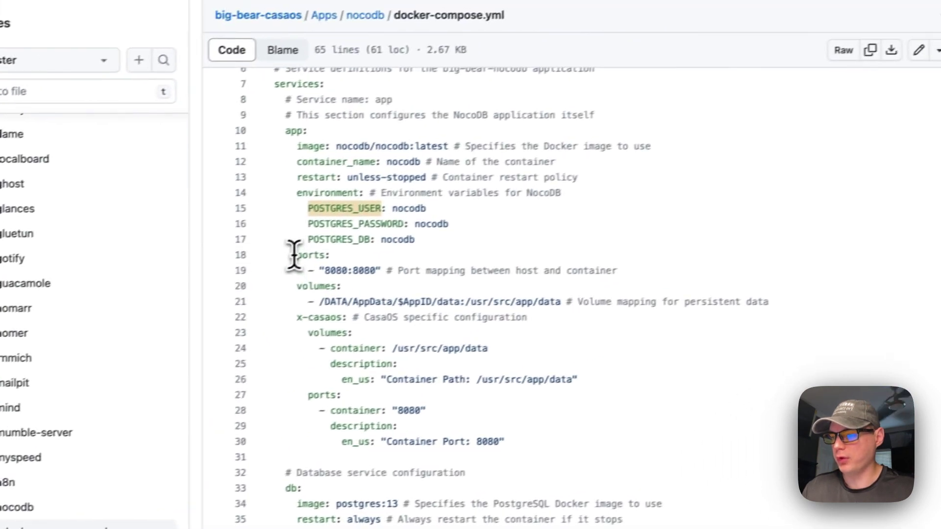
pyautogui.moveTo(294, 255); pyautogui.dragTo(618, 270)
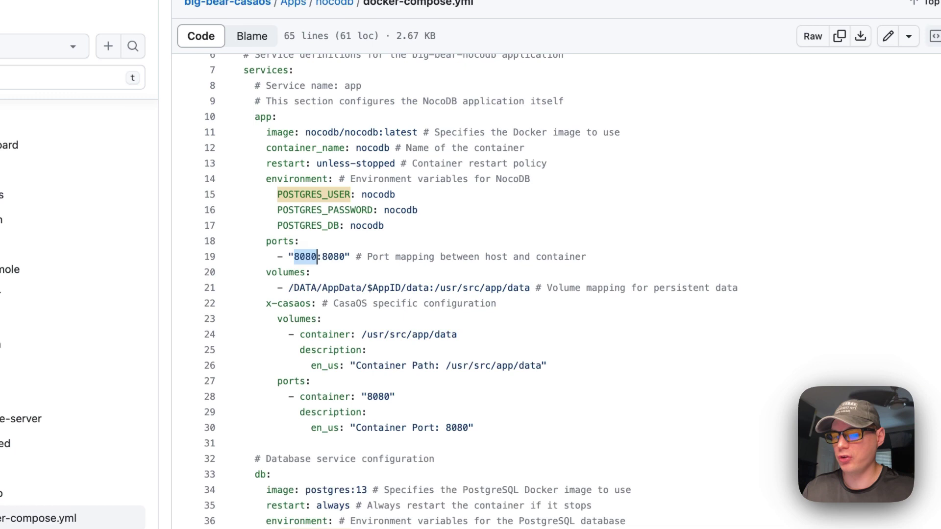
pyautogui.moveTo(266, 272); pyautogui.dragTo(738, 288)
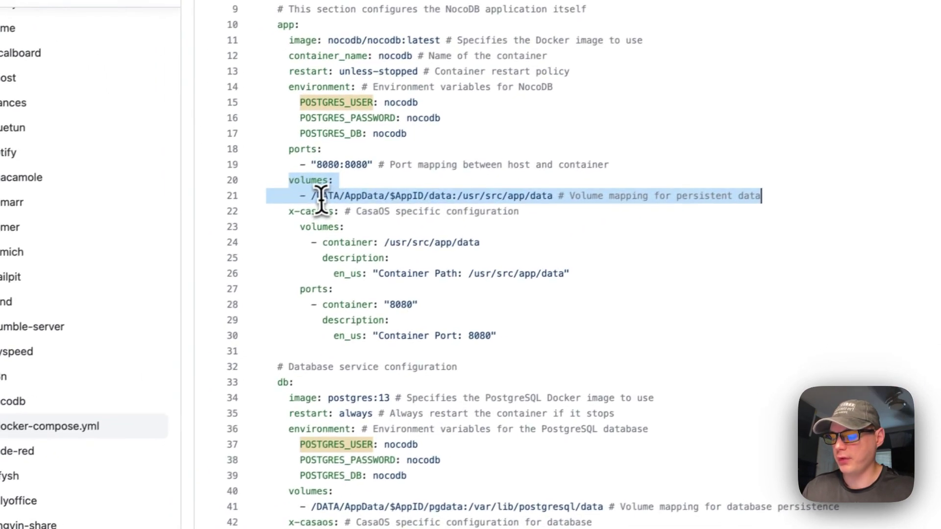
pyautogui.click(357, 191)
pyautogui.doubleClick(415, 191)
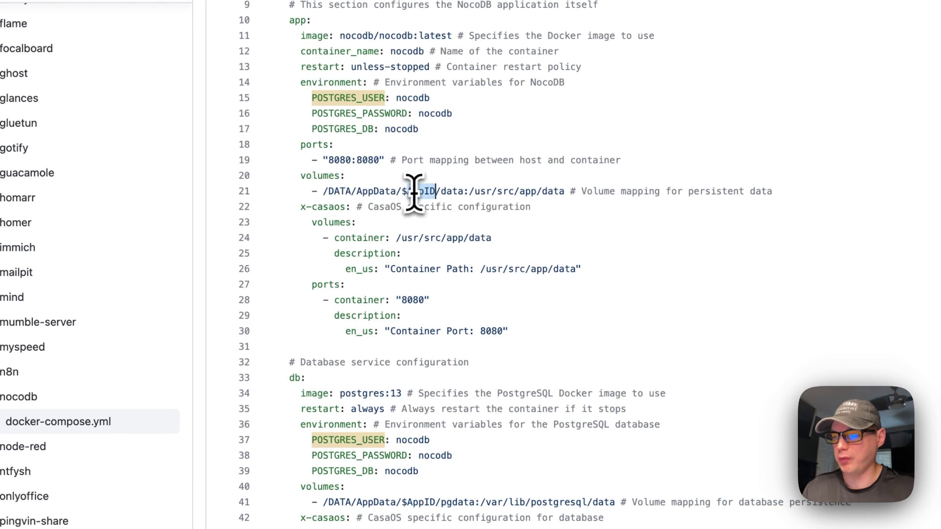
pyautogui.scroll(5, 414, 191)
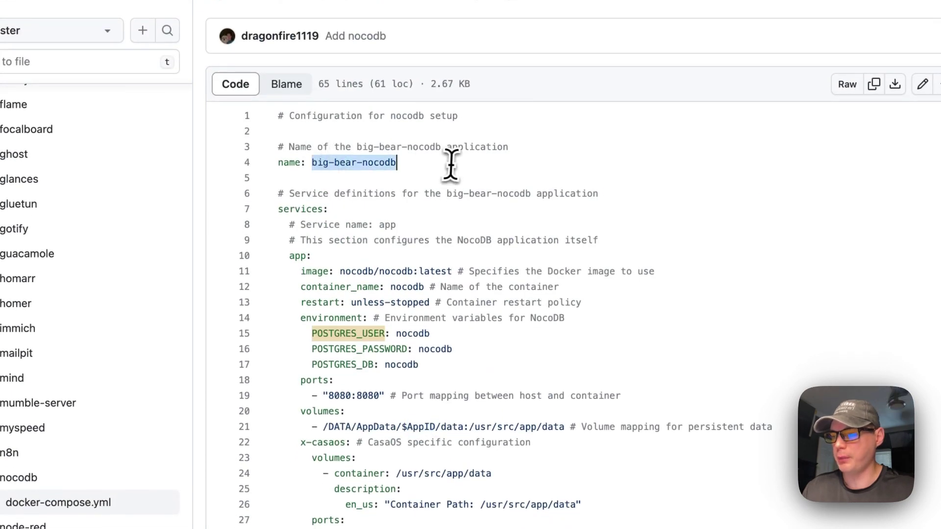
pyautogui.scroll(-3, 343, 179)
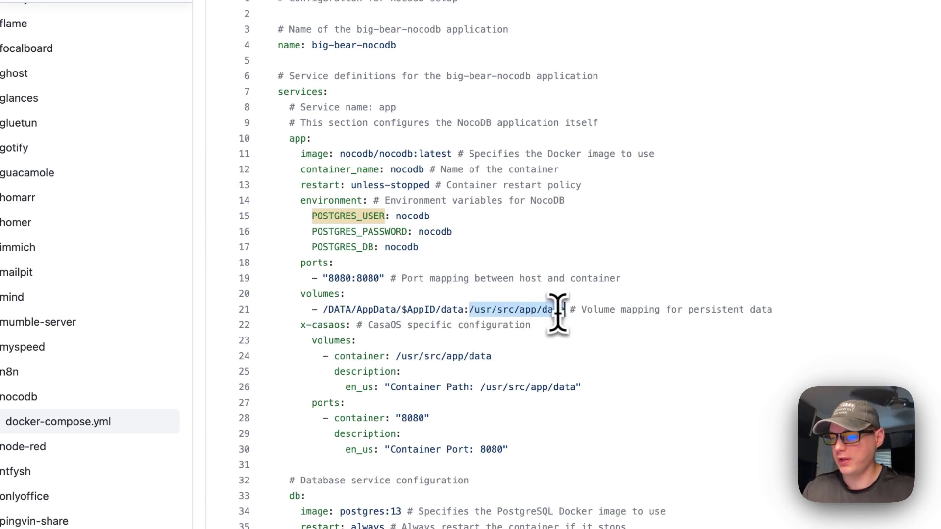
pyautogui.scroll(-3, 559, 313)
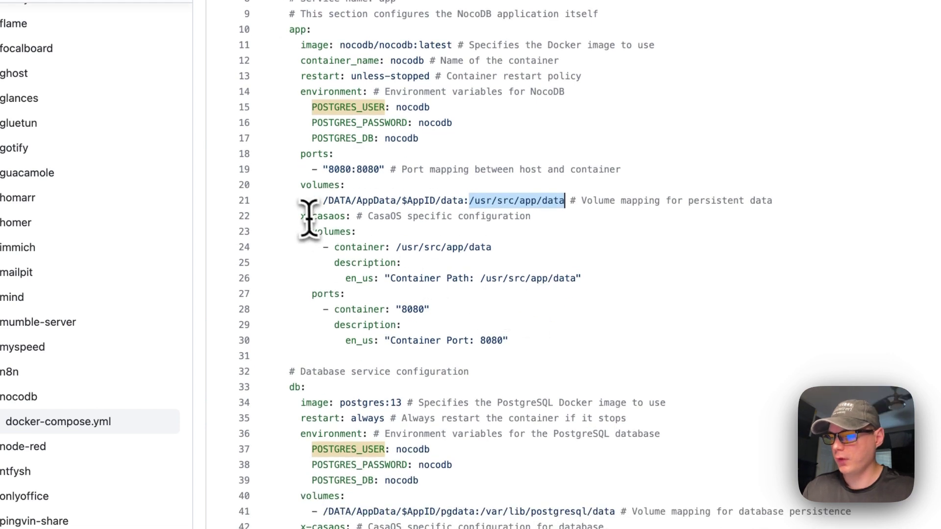
pyautogui.moveTo(300, 217); pyautogui.dragTo(518, 325)
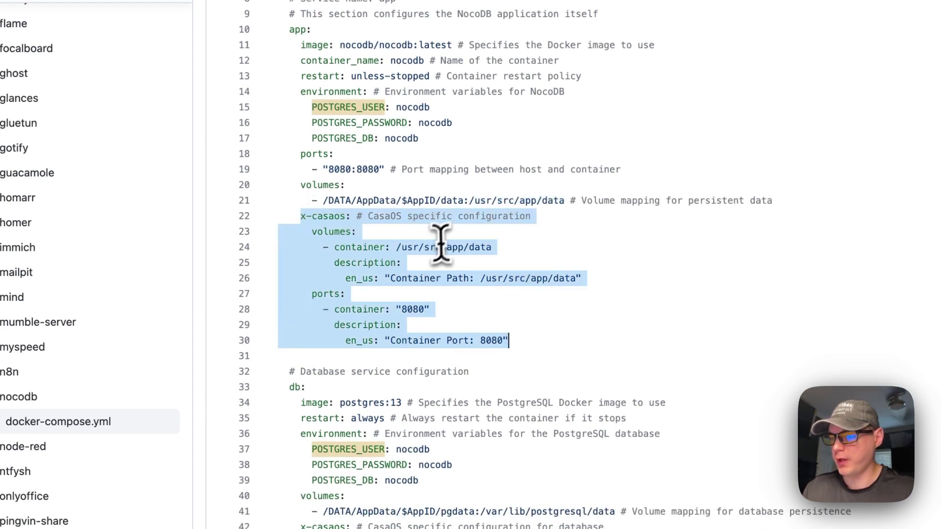
pyautogui.press('Right')
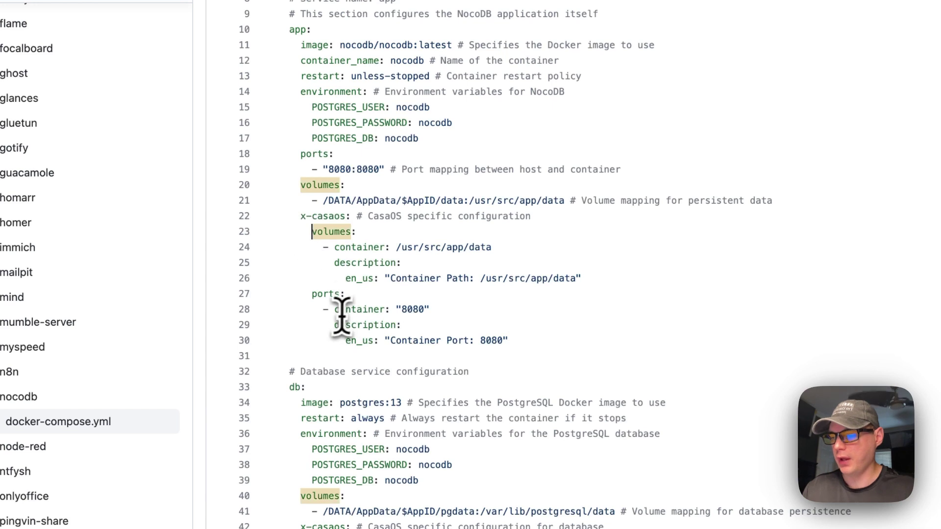
pyautogui.click(317, 297)
pyautogui.scroll(-5, 317, 294)
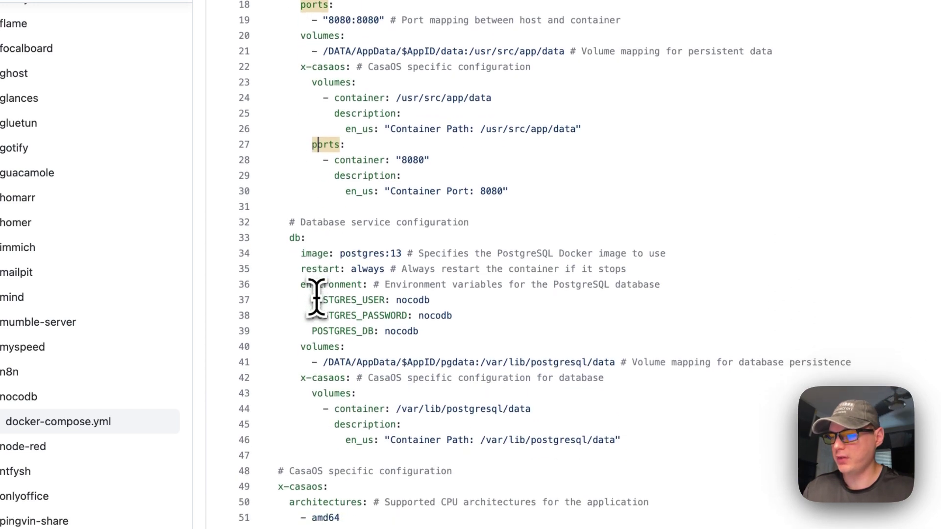
pyautogui.moveTo(290, 217); pyautogui.dragTo(419, 420)
pyautogui.scroll(8, 387, 206)
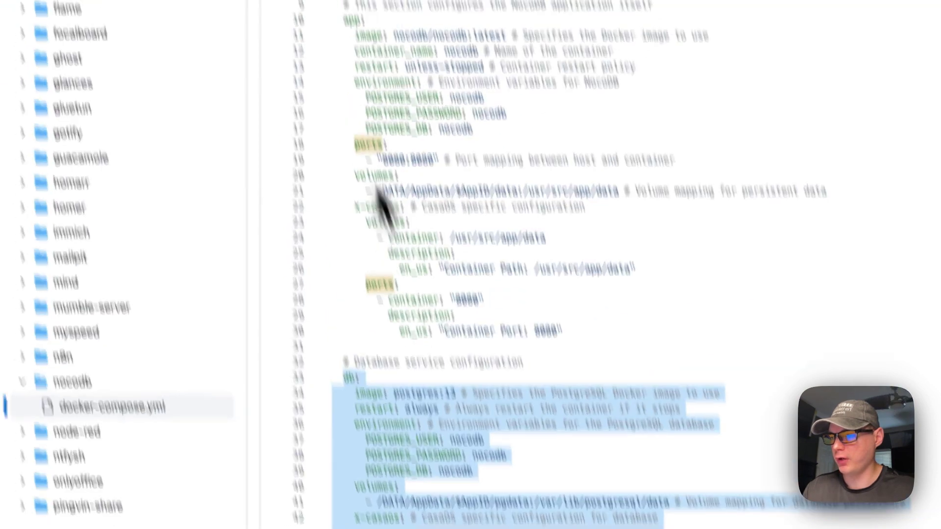
pyautogui.click(343, 157)
pyautogui.scroll(-3, 368, 221)
pyautogui.scroll(-3, 343, 283)
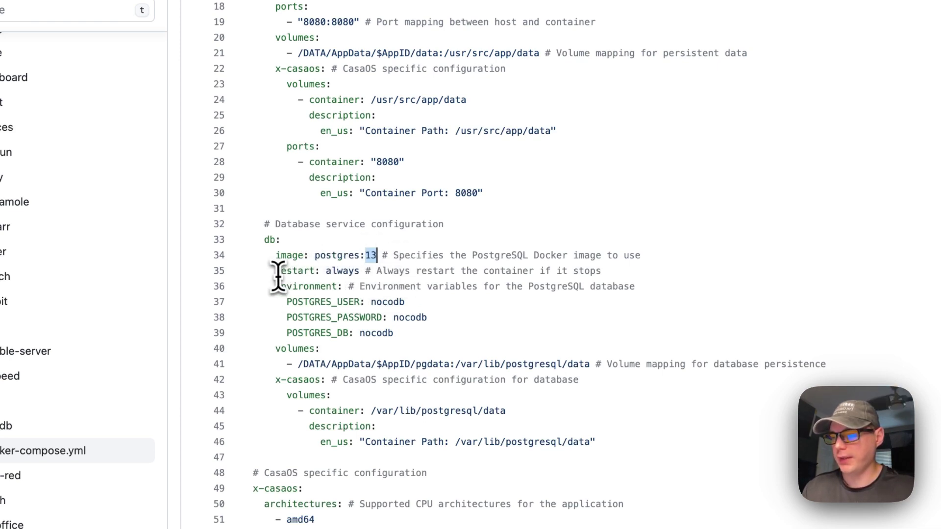
pyautogui.moveTo(278, 272); pyautogui.dragTo(605, 271)
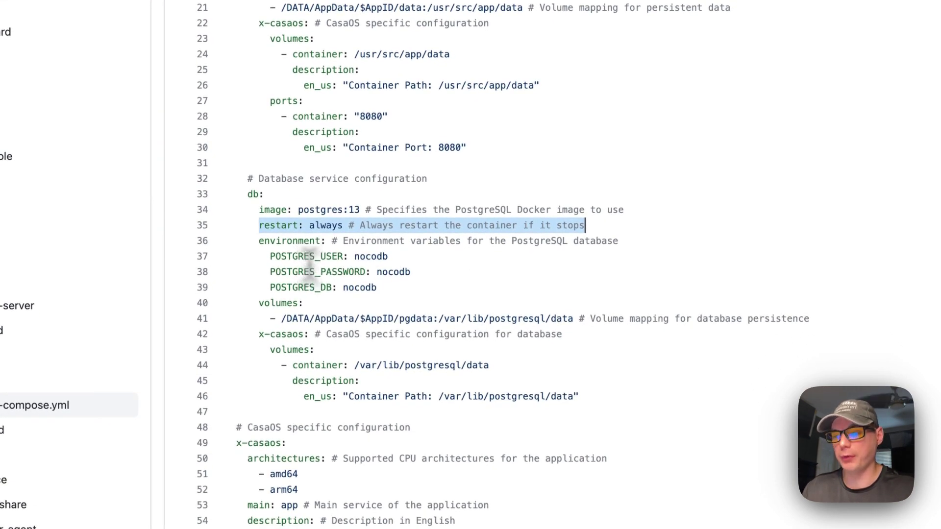
pyautogui.moveTo(256, 240); pyautogui.dragTo(384, 287)
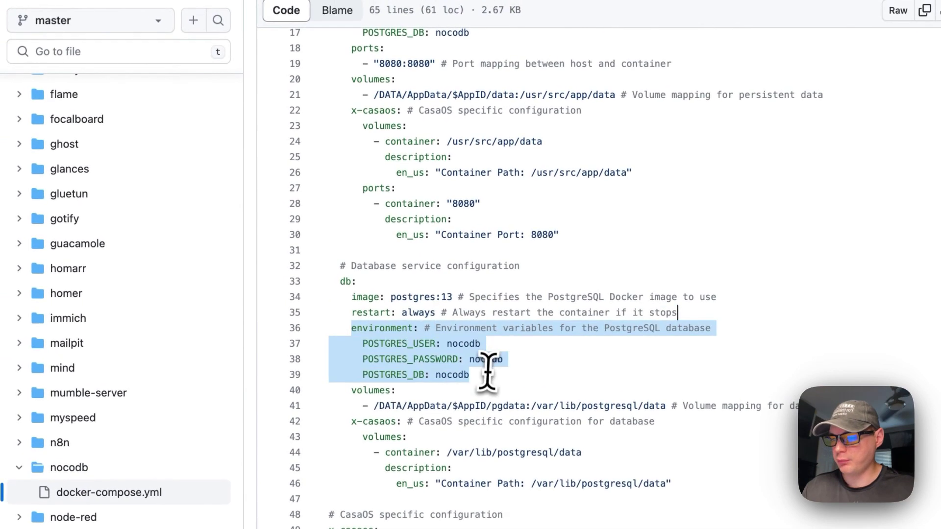
pyautogui.scroll(2, 425, 353)
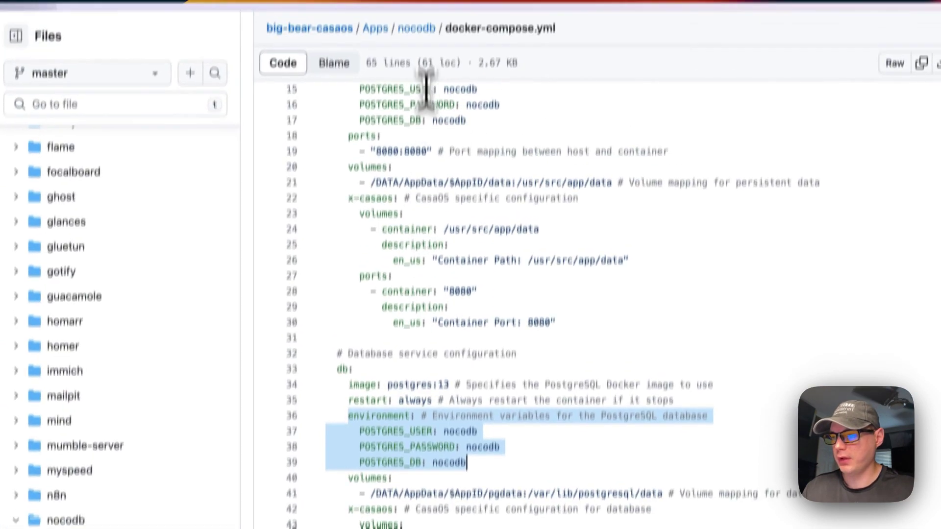
pyautogui.doubleClick(408, 52)
pyautogui.scroll(-3, 412, 211)
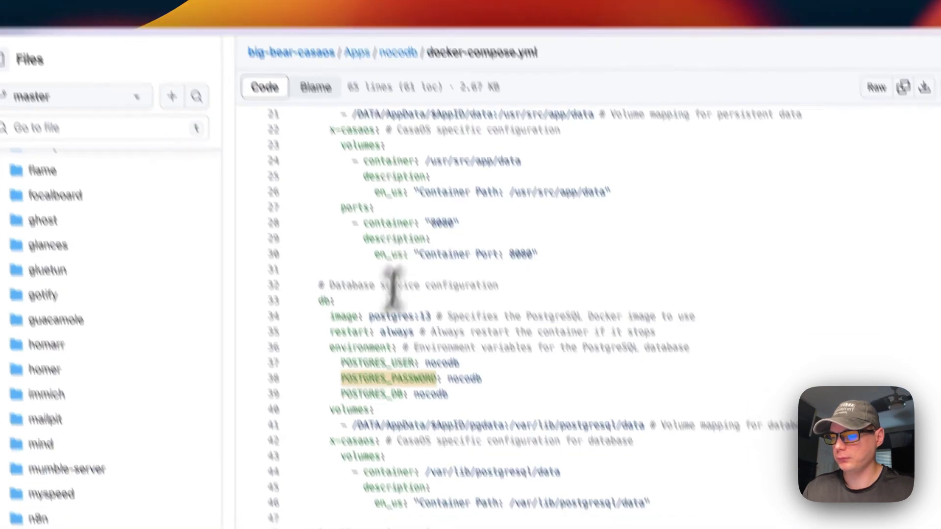
pyautogui.moveTo(346, 436); pyautogui.dragTo(882, 439)
pyautogui.moveTo(783, 311); pyautogui.dragTo(796, 321)
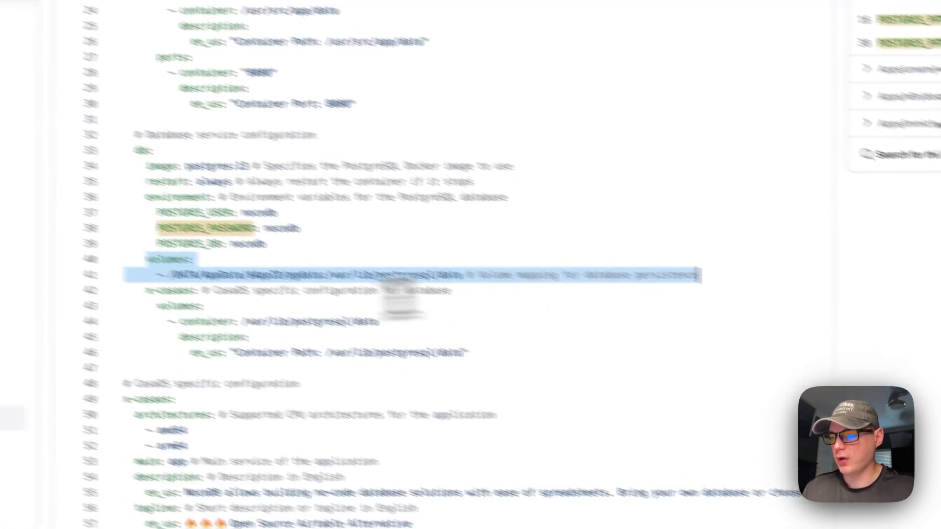
pyautogui.click(398, 327)
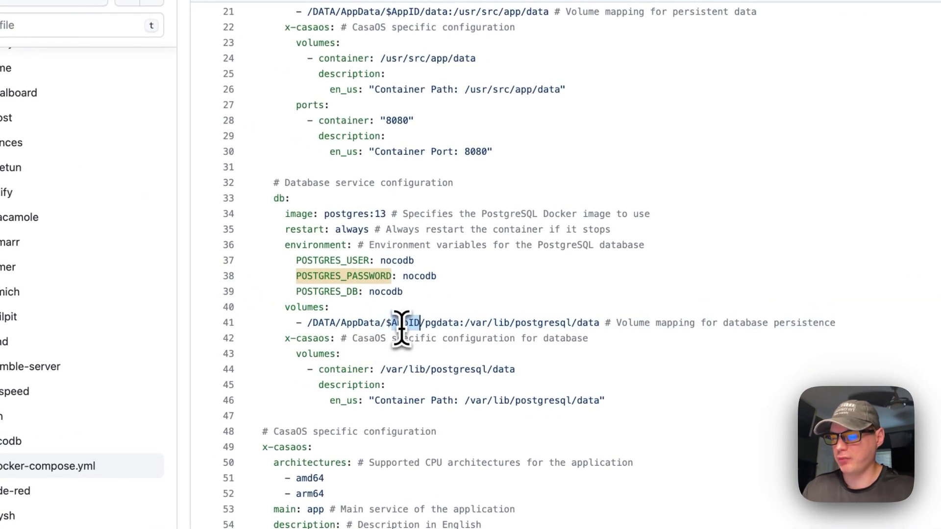
pyautogui.scroll(10, 399, 330)
pyautogui.scroll(1, 358, 264)
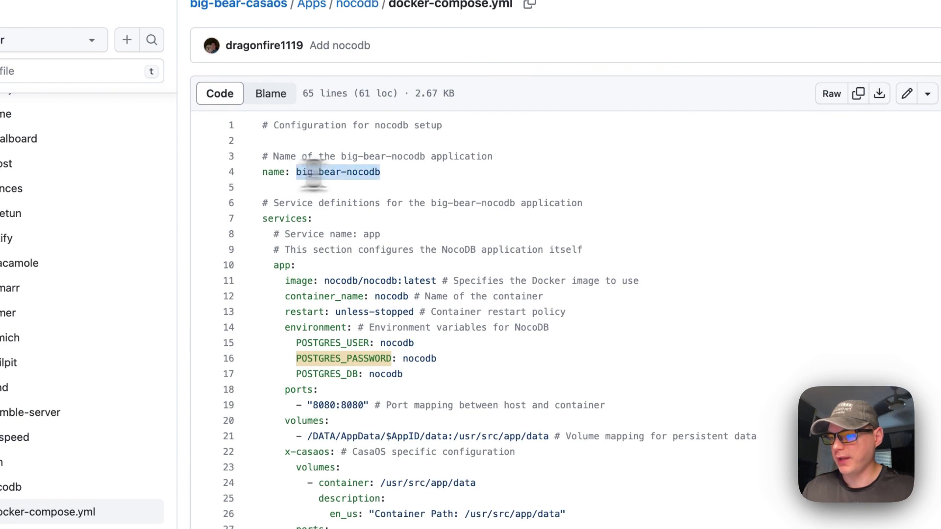
pyautogui.scroll(-9, 428, 175)
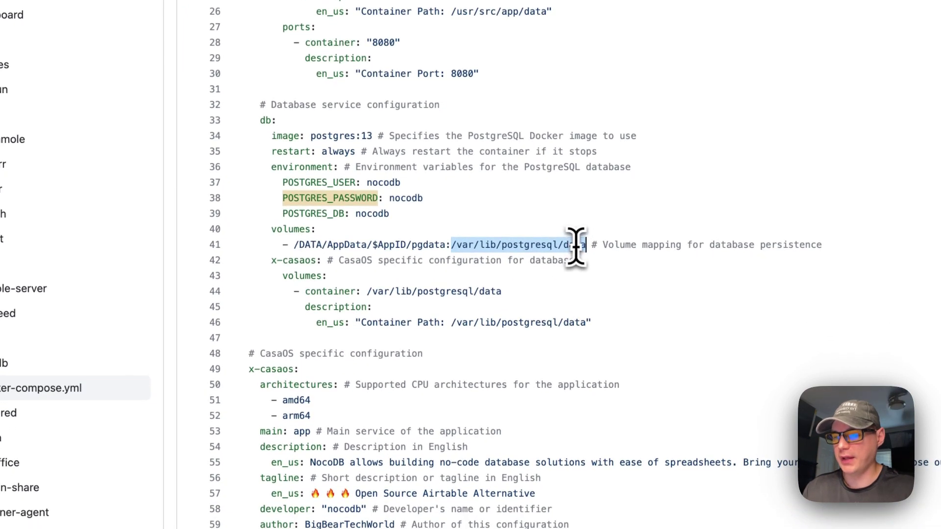
pyautogui.moveTo(270, 260); pyautogui.dragTo(527, 311)
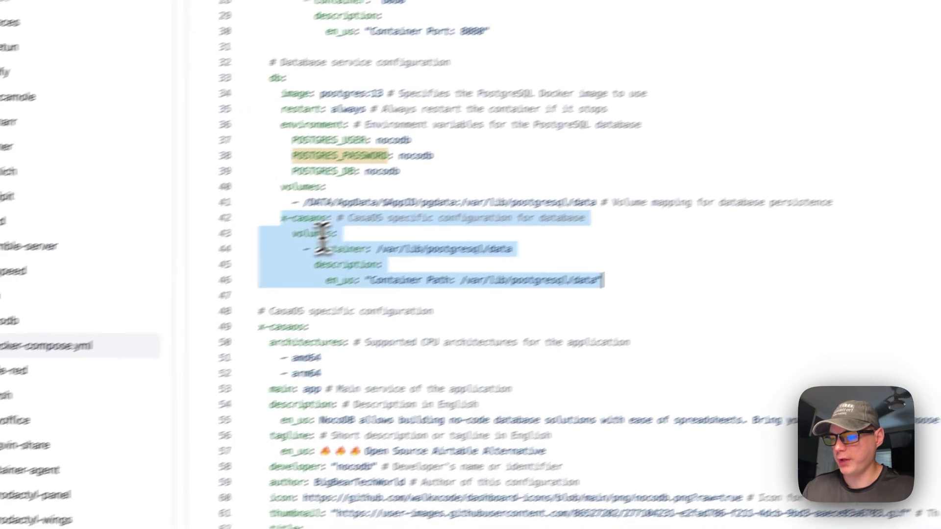
pyautogui.click(263, 249)
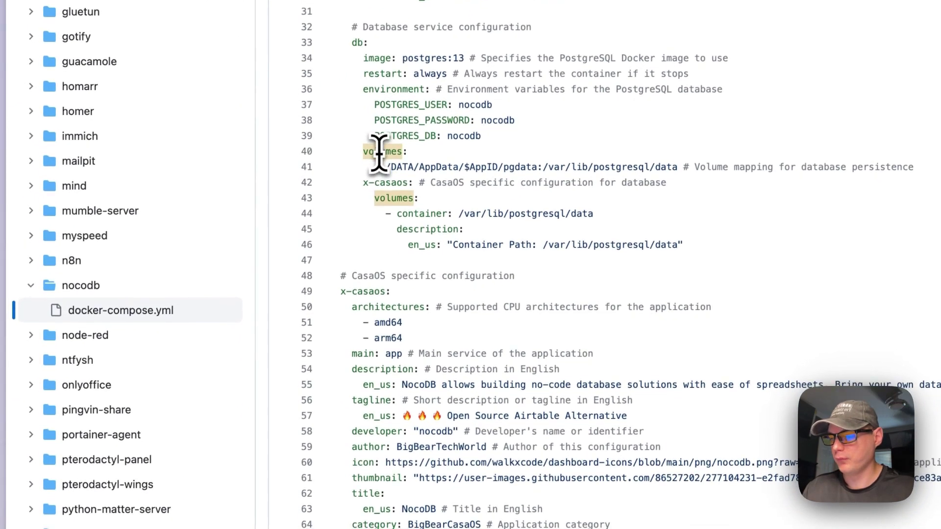
pyautogui.moveTo(340, 295); pyautogui.dragTo(594, 528)
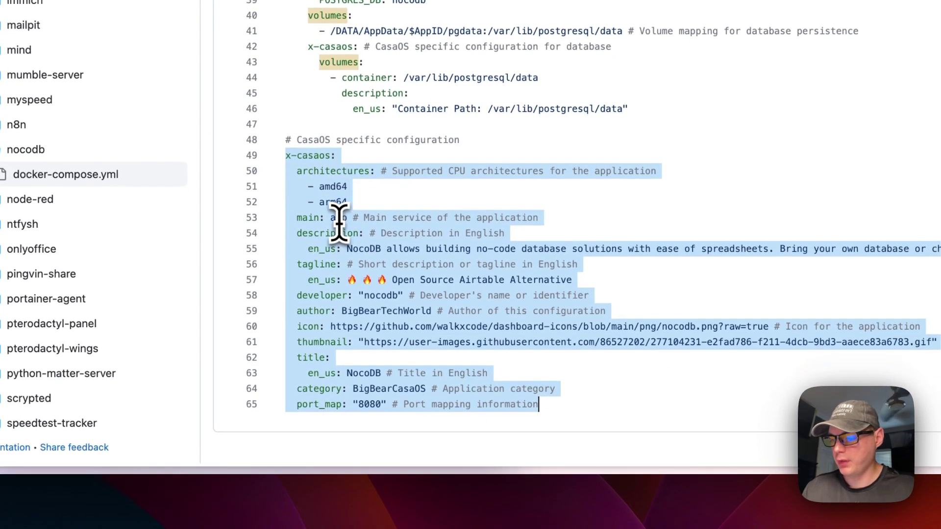
pyautogui.scroll(5, 321, 183)
pyautogui.scroll(5, 321, 182)
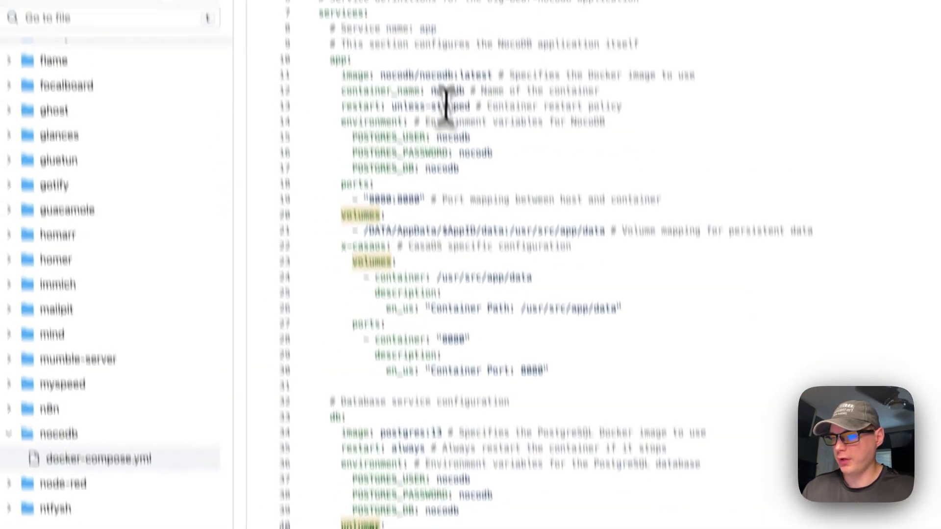
pyautogui.moveTo(387, 118); pyautogui.dragTo(461, 119)
pyautogui.scroll(-10, 462, 159)
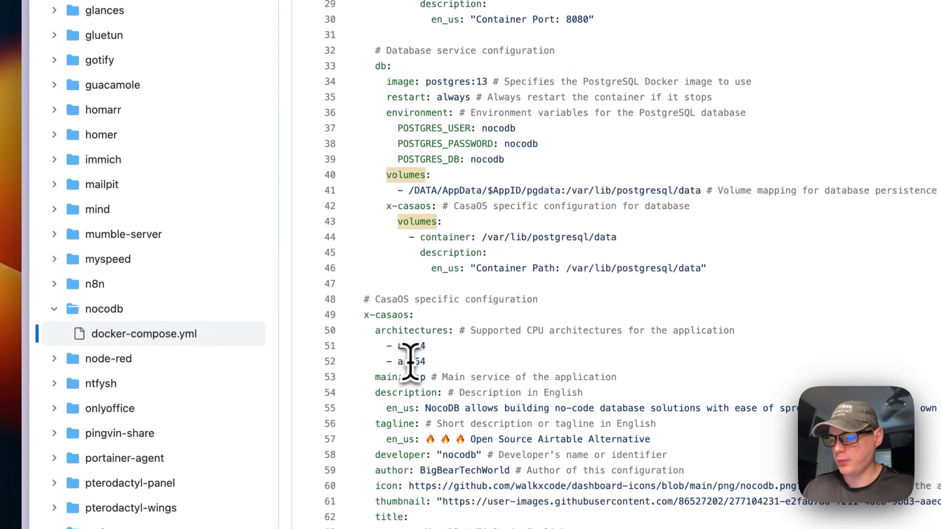
pyautogui.scroll(15, 378, 378)
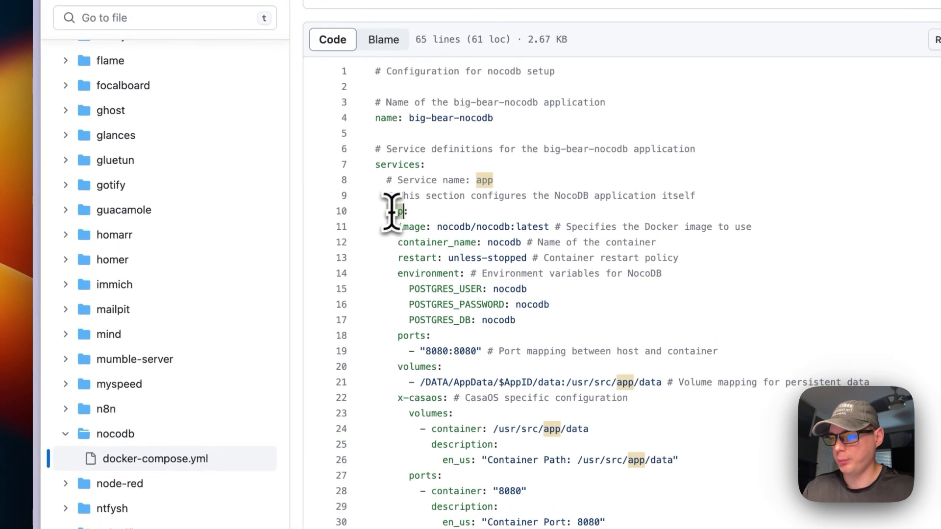
pyautogui.scroll(-15, 397, 215)
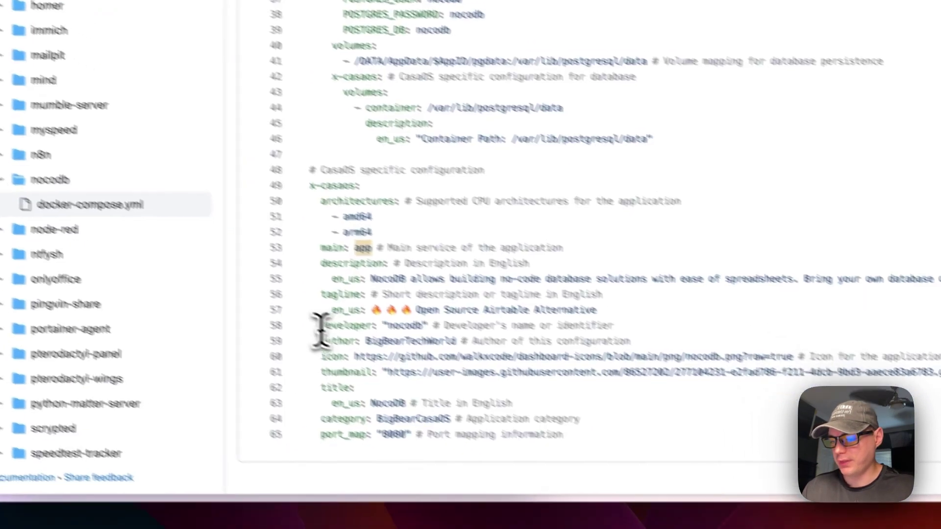
pyautogui.moveTo(367, 350); pyautogui.dragTo(593, 350)
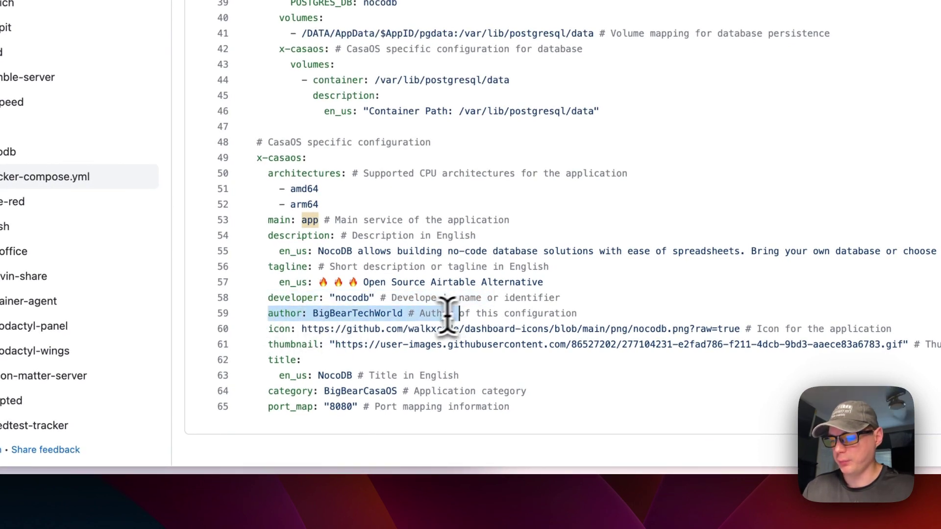
pyautogui.moveTo(268, 330); pyautogui.dragTo(551, 345)
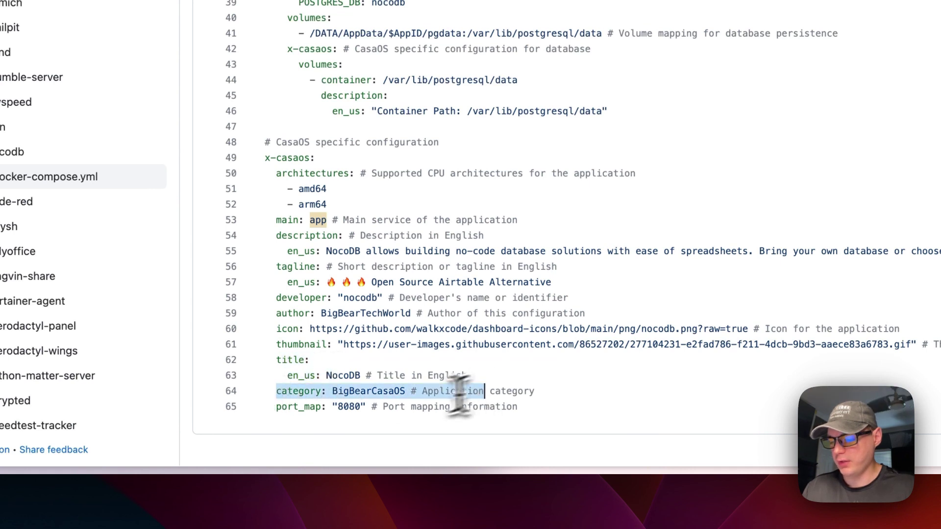
pyautogui.scroll(1, 346, 387)
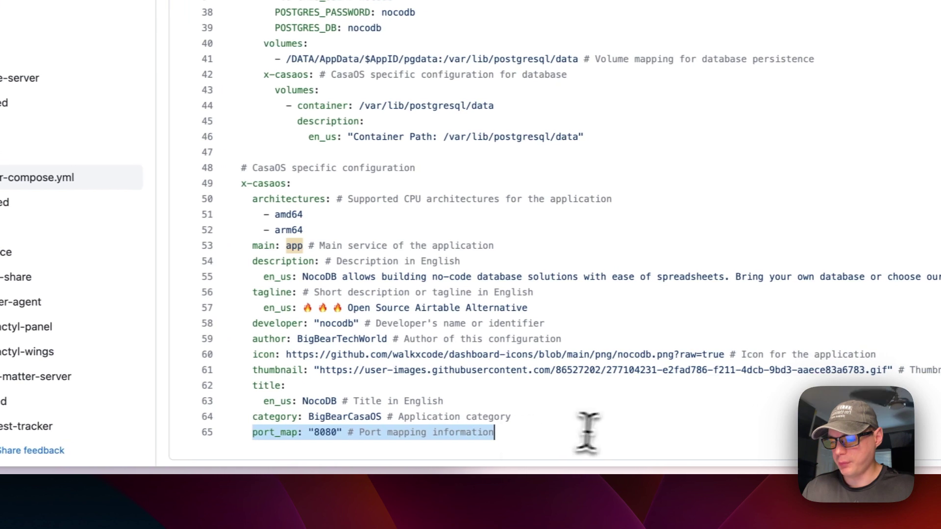
pyautogui.scroll(10, 318, 439)
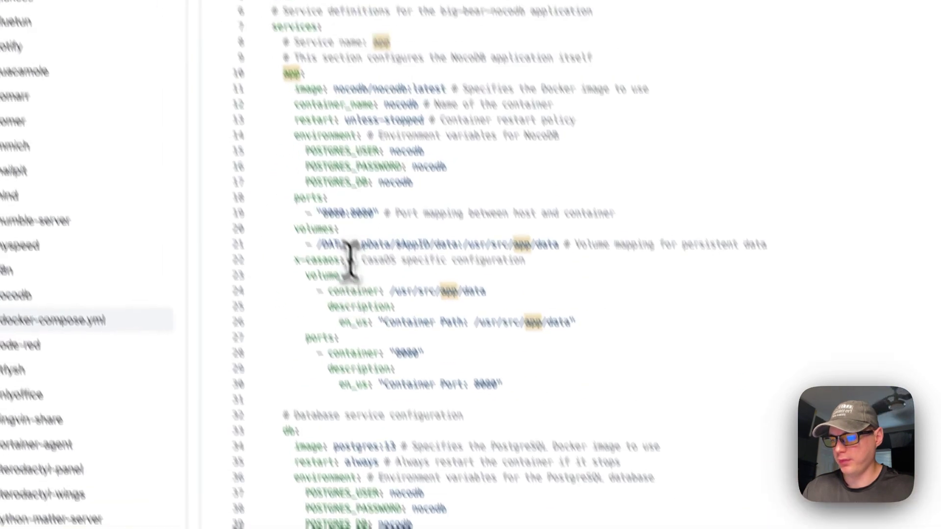
# - Highlight host port 8080 on line 19 and scroll through the compose file
pyautogui.doubleClick(294, 152)
pyautogui.scroll(-10, 377, 284)
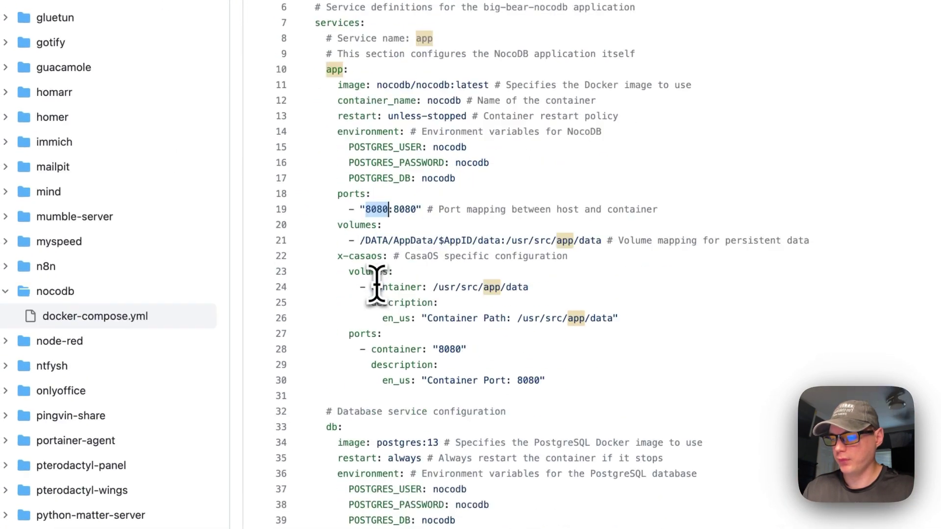
pyautogui.scroll(10, 376, 283)
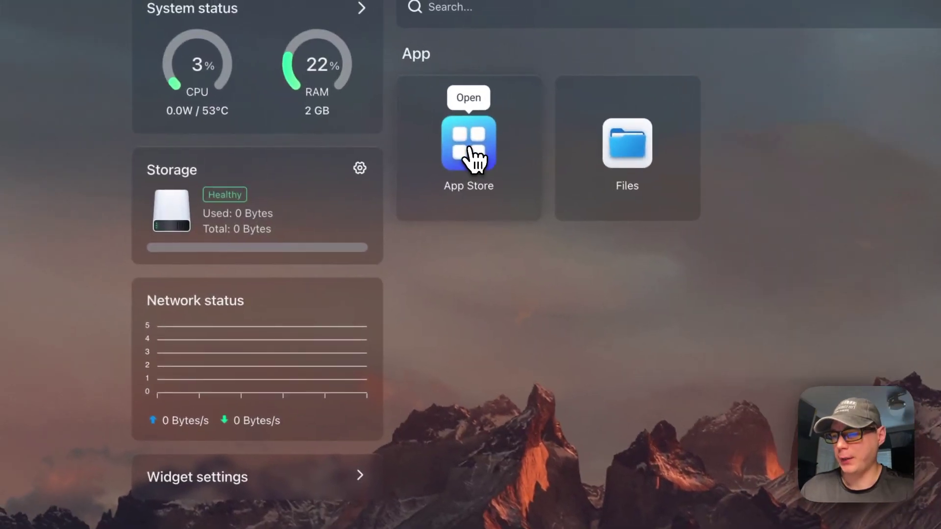
# - Search the CasaOS App Store for 'noco'
pyautogui.click(360, 59)
pyautogui.click(337, 324)
pyautogui.write('na')
pyautogui.press('BackSpace')
pyautogui.write('oc')
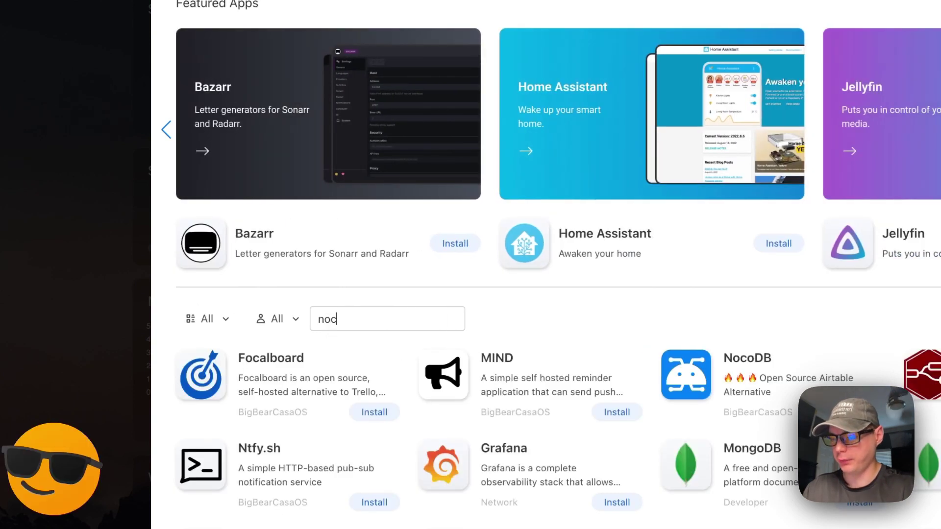
pyautogui.write('o')
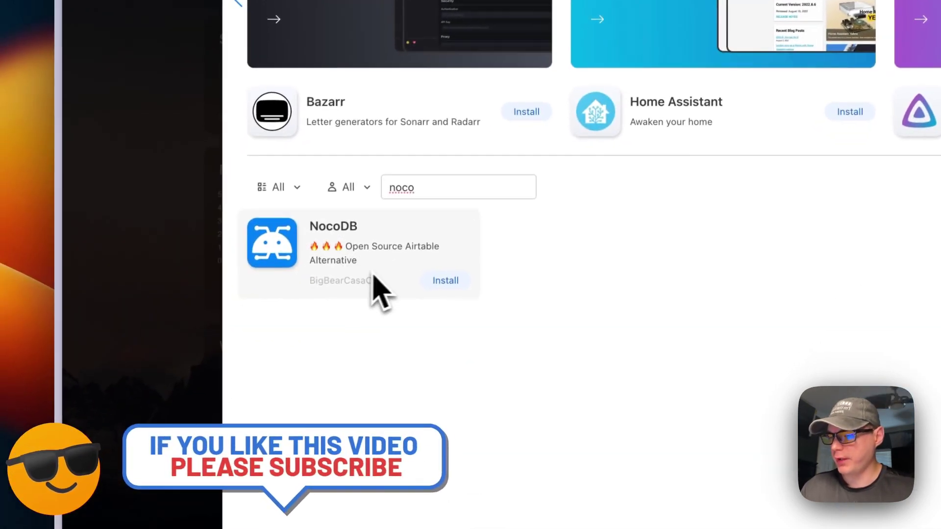
pyautogui.doubleClick(328, 281)
pyautogui.scroll(2, 410, 357)
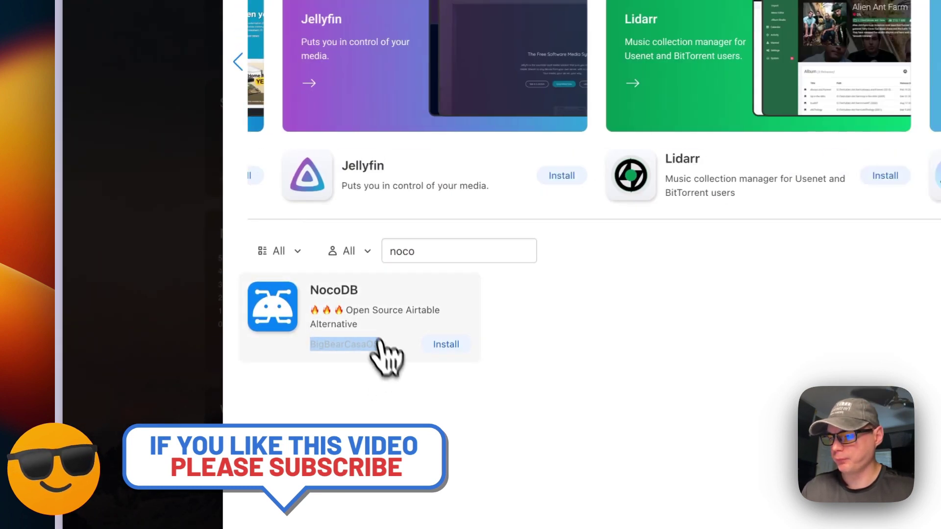
# - Install NocoDB from its BigBearCasaOS card and let it continue in background
pyautogui.click(368, 268)
pyautogui.click(318, 150)
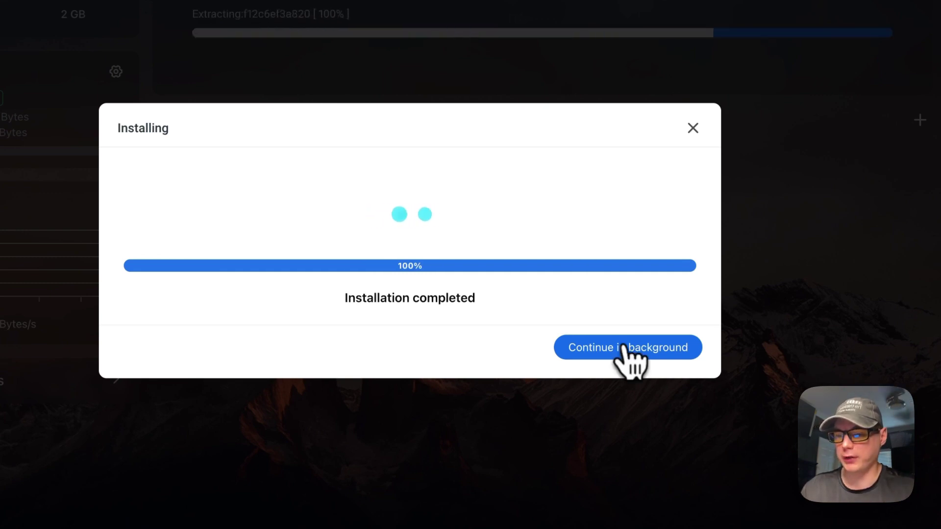
pyautogui.click(614, 361)
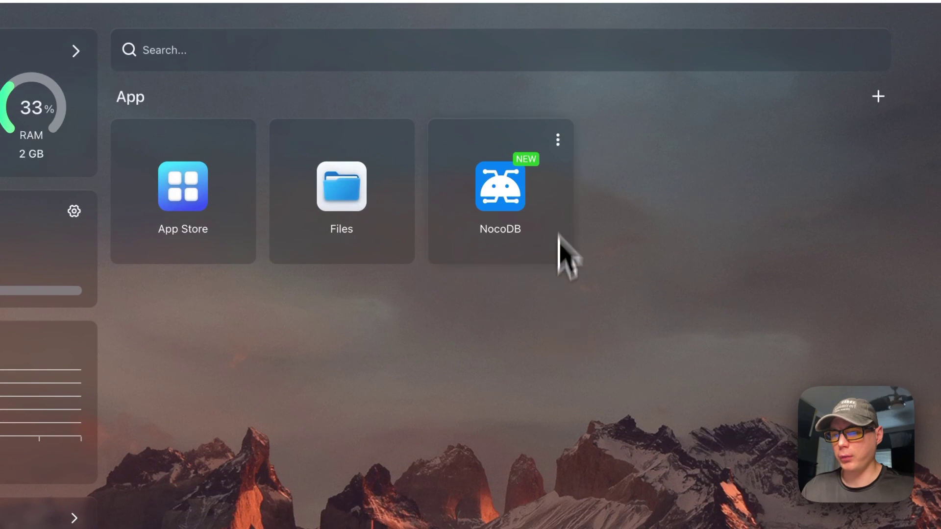
# - Add the tip note 'Testing' to NocoDB and save it
pyautogui.click(549, 146)
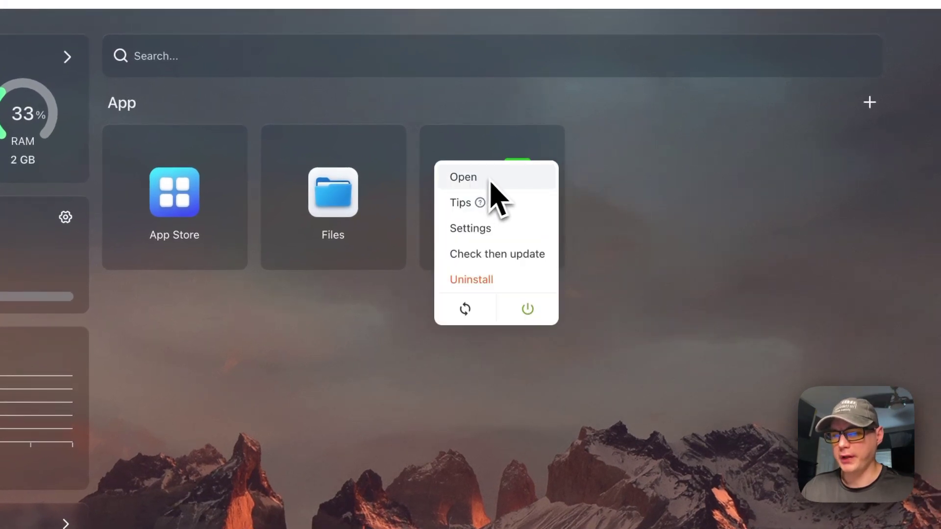
pyautogui.click(461, 202)
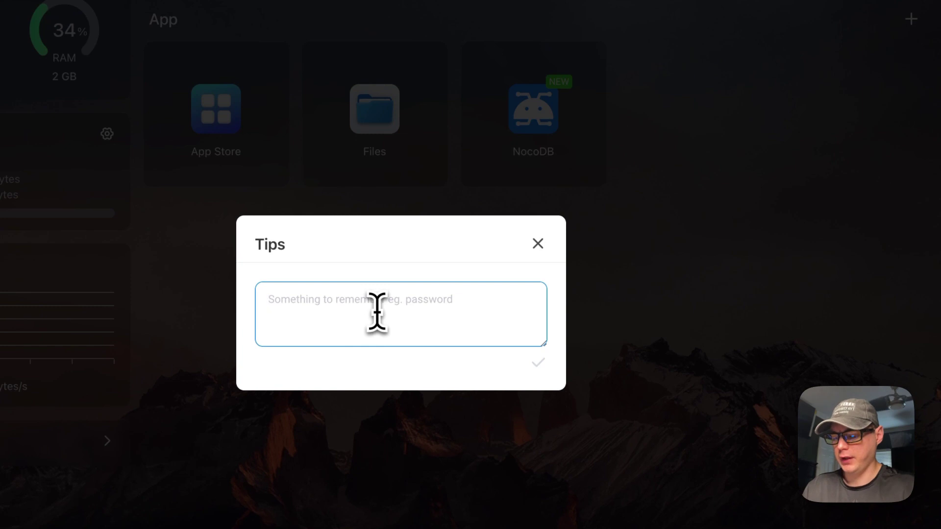
pyautogui.click(539, 364)
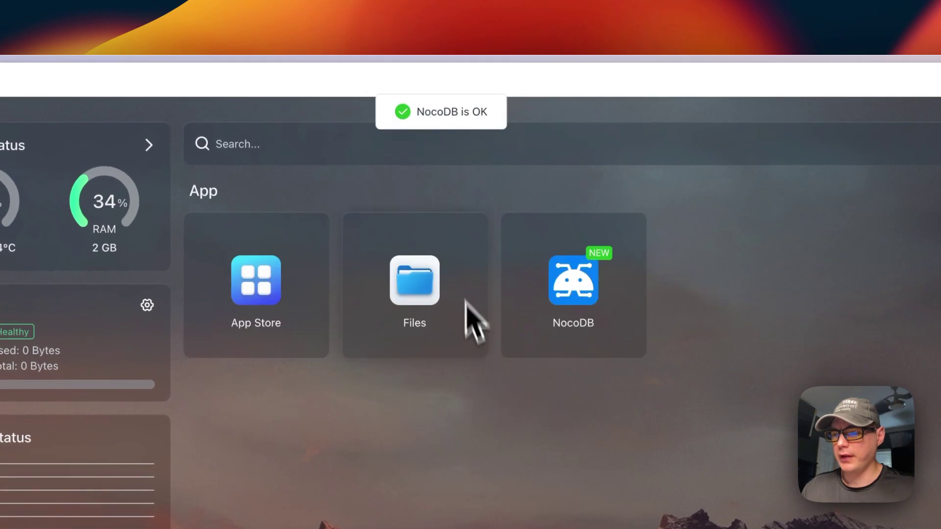
pyautogui.moveTo(379, 105); pyautogui.dragTo(491, 118)
pyautogui.click(486, 157)
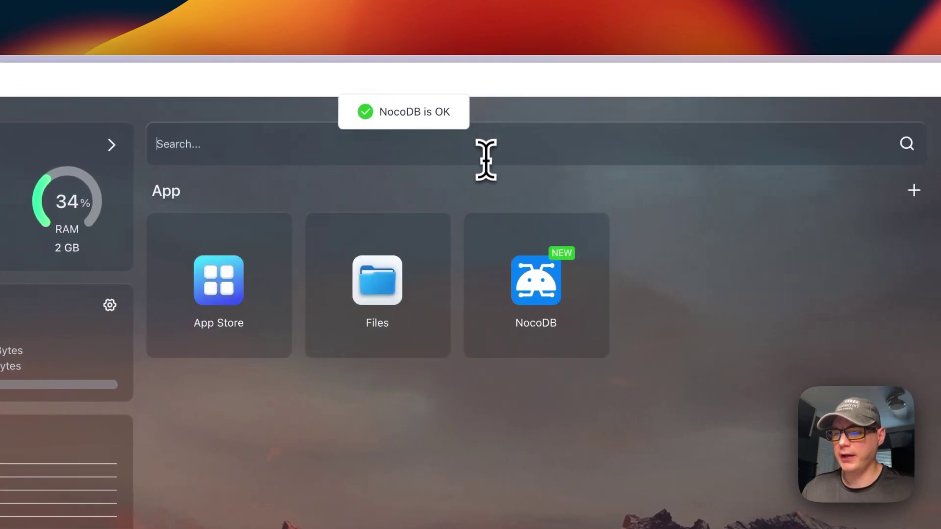
# - Reopen NocoDB's Tips to confirm the note was saved, then close it
pyautogui.click(594, 234)
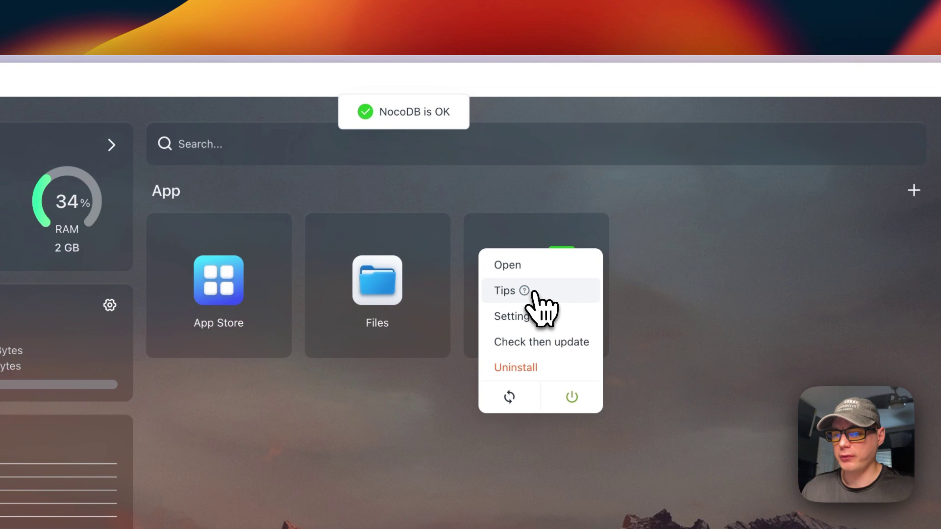
pyautogui.click(513, 293)
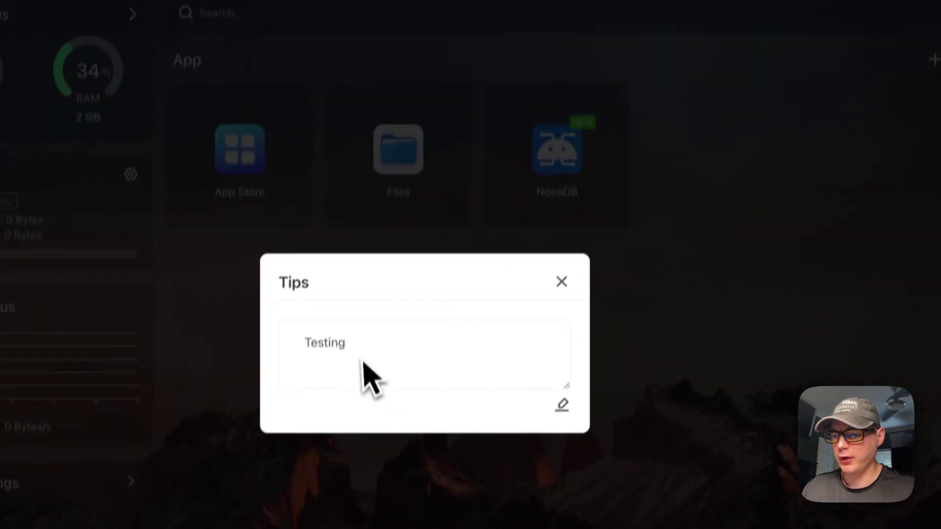
pyautogui.click(566, 256)
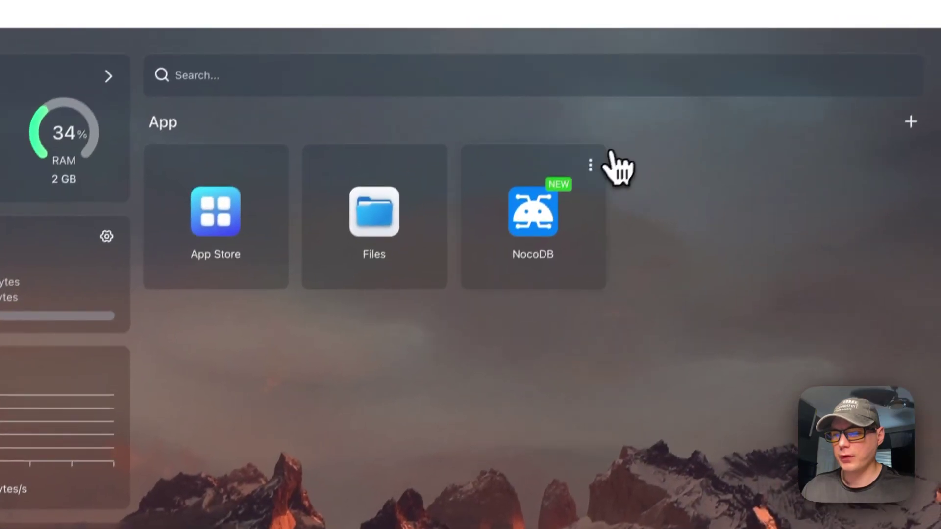
# - Open NocoDB's settings and review the app and db container tabs
pyautogui.click(590, 177)
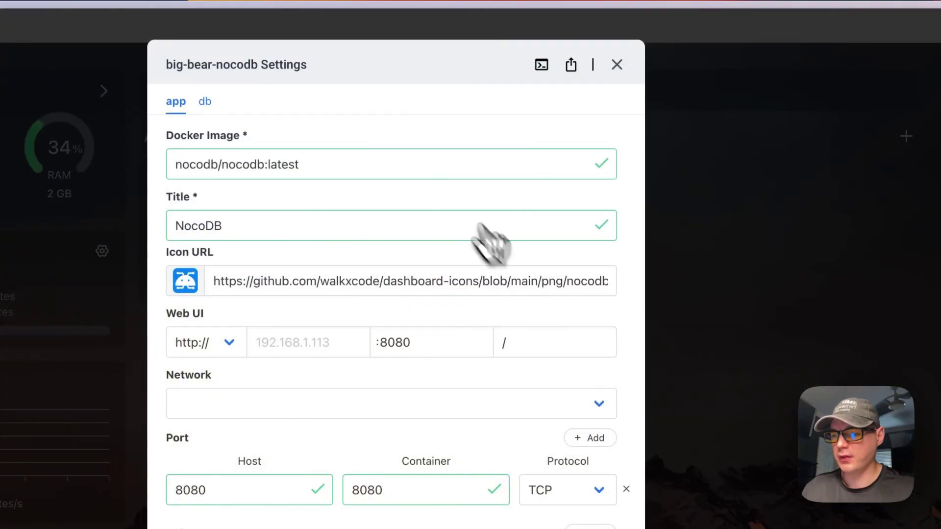
pyautogui.scroll(-10, 490, 243)
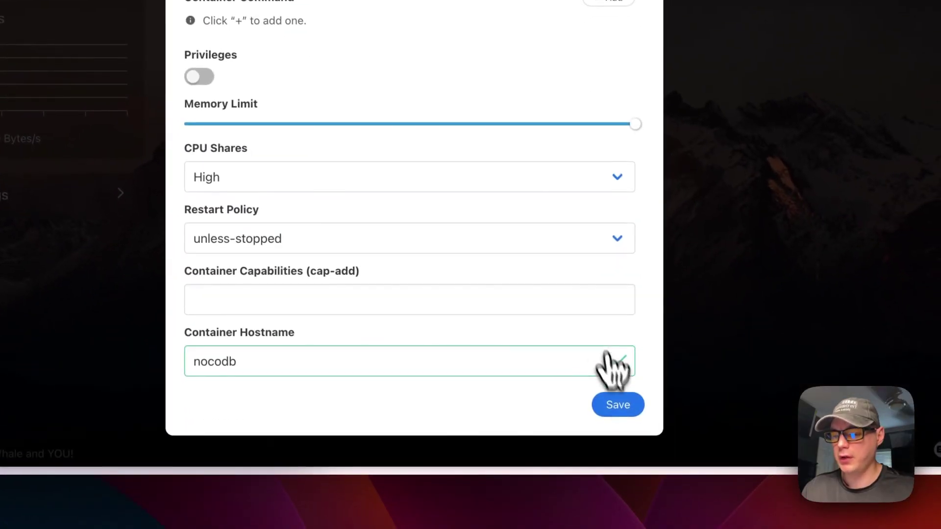
pyautogui.scroll(10, 583, 301)
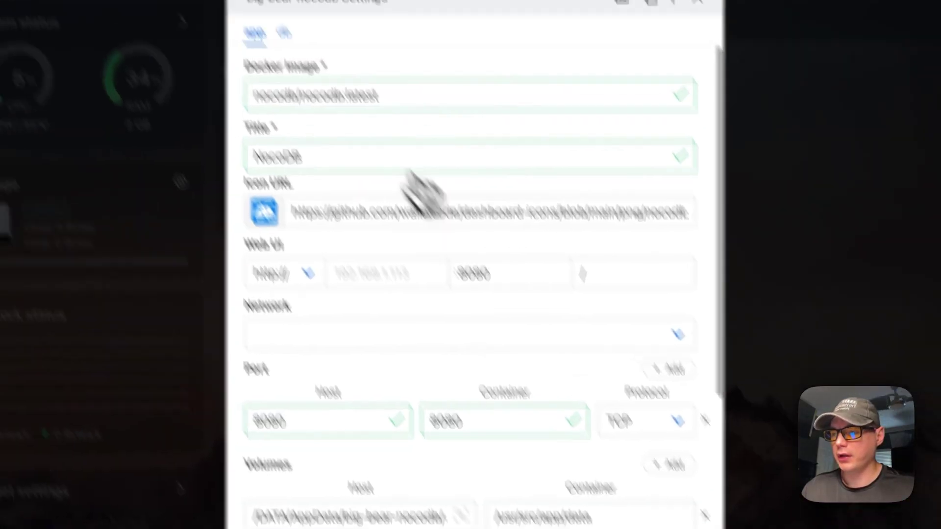
pyautogui.click(284, 33)
pyautogui.scroll(-5, 370, 204)
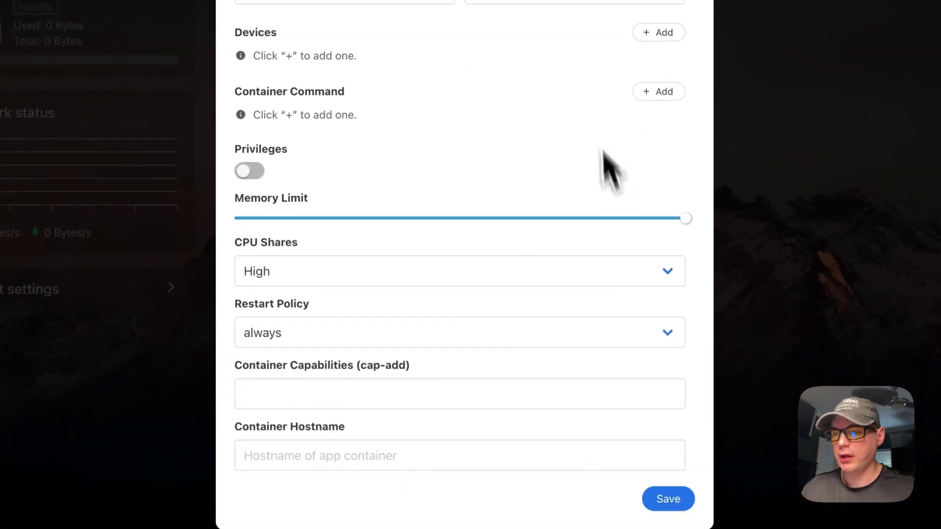
pyautogui.scroll(6, 594, 78)
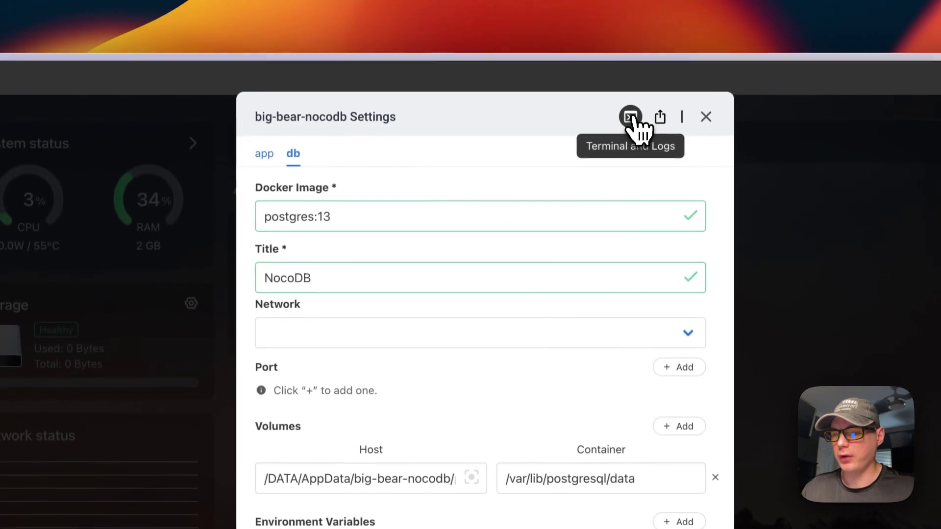
# - Run ls in the db container's terminal, view its logs, then close the dialogs
pyautogui.click(631, 117)
pyautogui.write('ls')
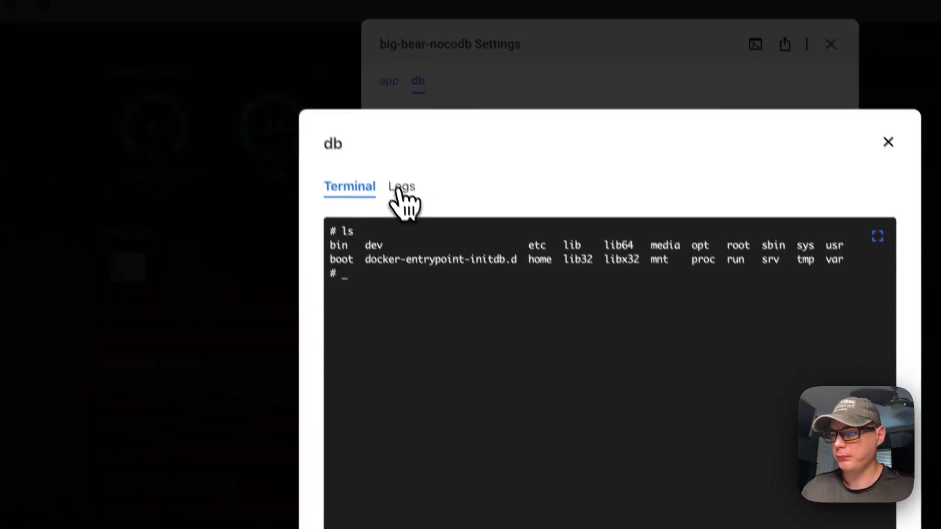
pyautogui.click(412, 210)
pyautogui.scroll(-2, 540, 463)
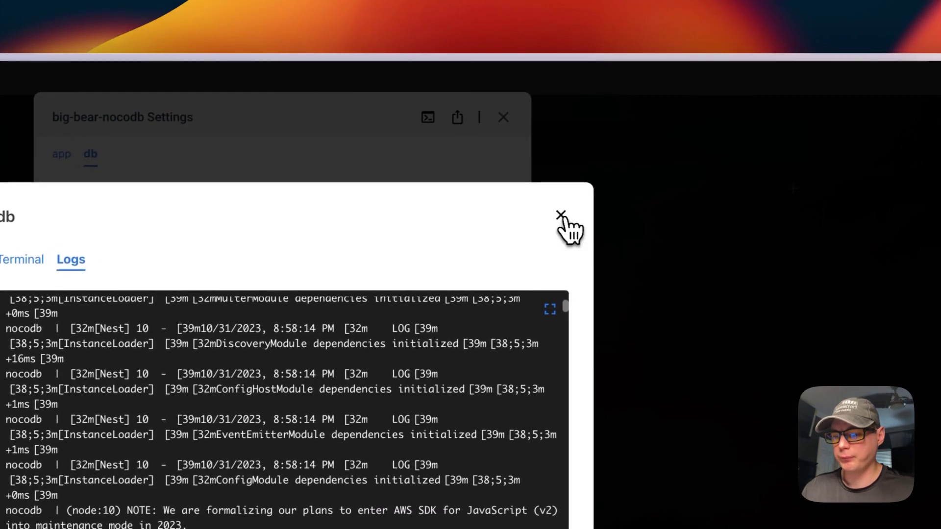
pyautogui.click(808, 17)
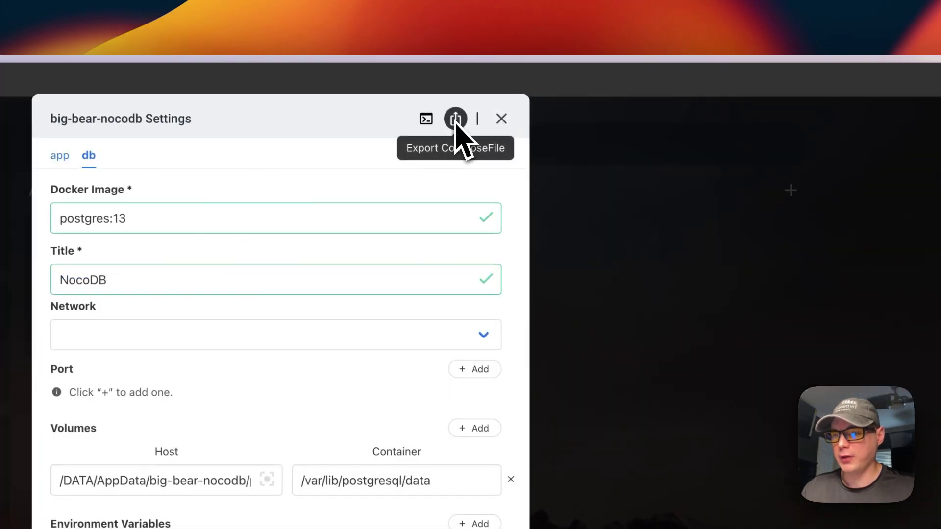
pyautogui.click(501, 119)
pyautogui.click(529, 231)
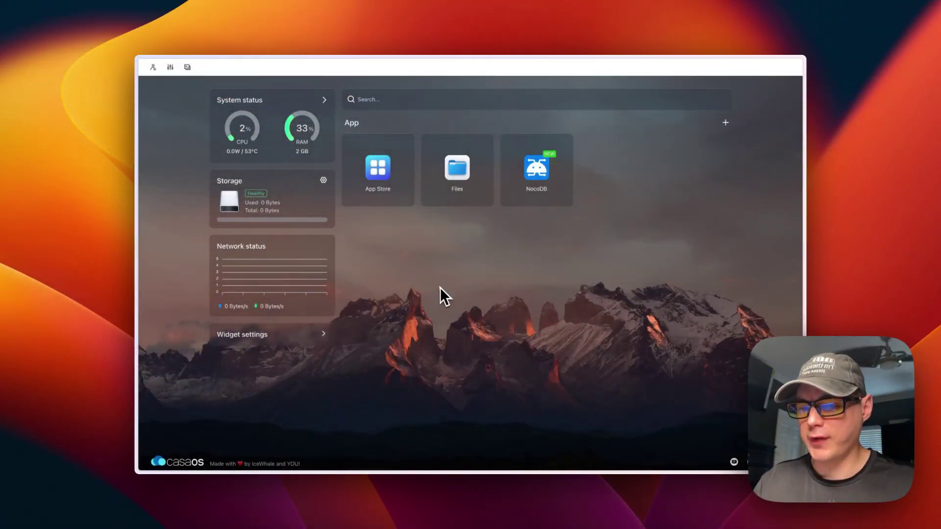
# - Open DATA > AppData > big-bear-nocodb > pgdata in Files
pyautogui.click(405, 197)
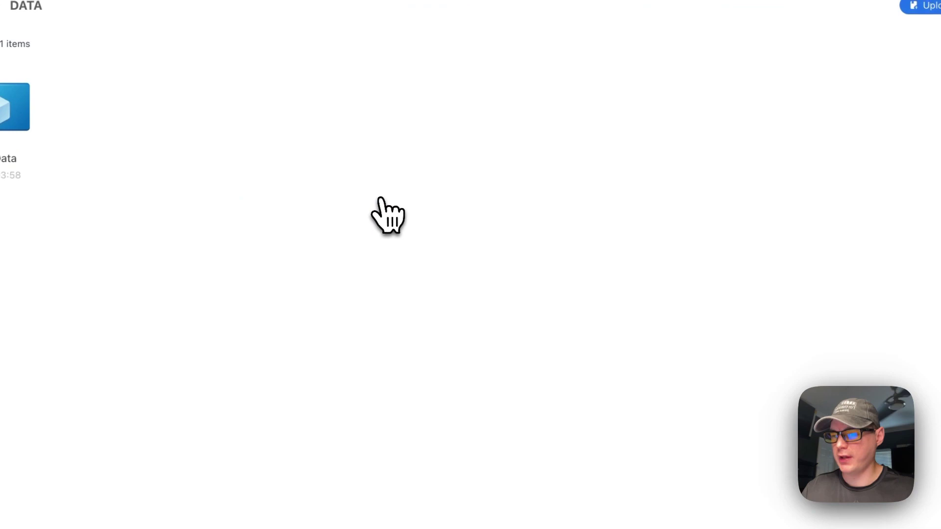
pyautogui.doubleClick(243, 189)
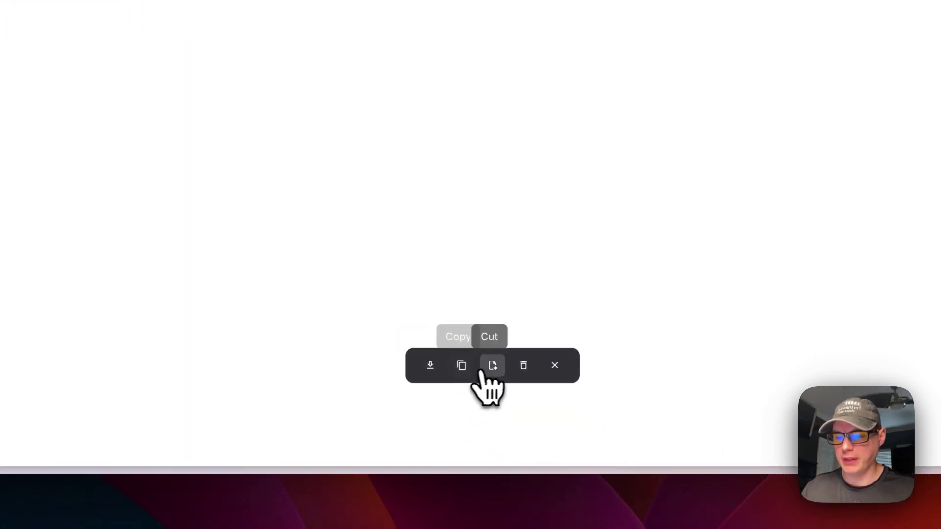
pyautogui.click(556, 367)
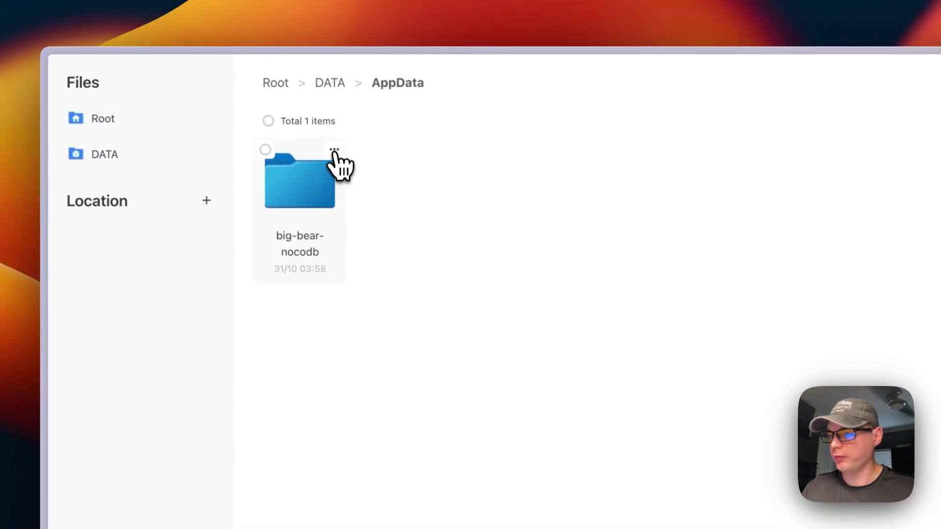
pyautogui.click(334, 151)
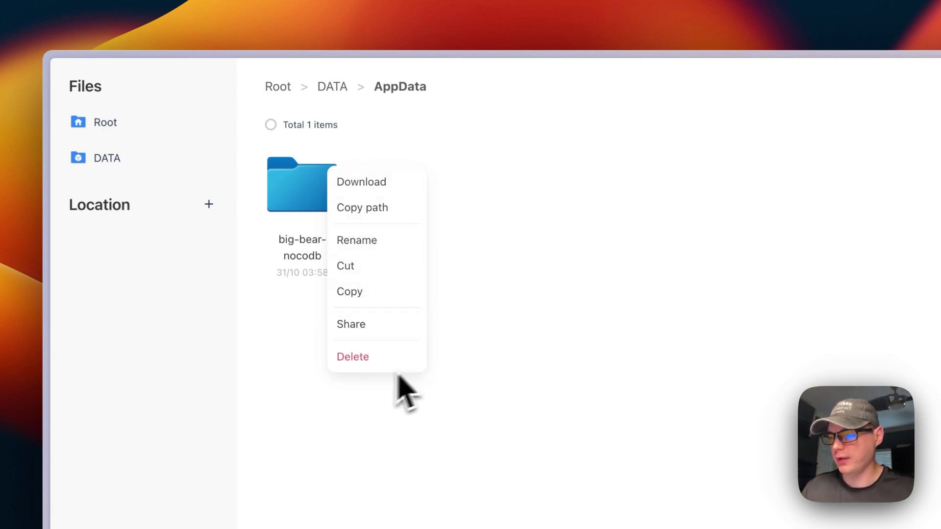
pyautogui.click(283, 383)
pyautogui.click(294, 194)
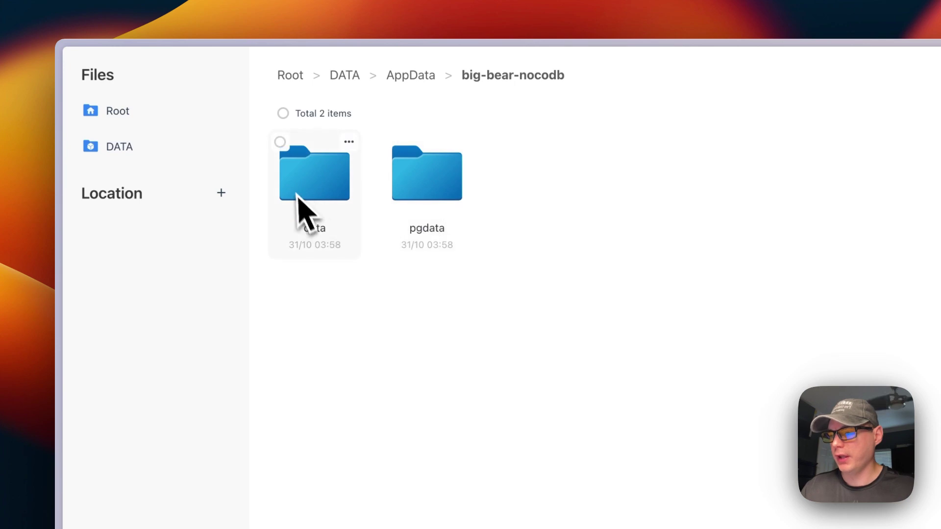
pyautogui.click(427, 181)
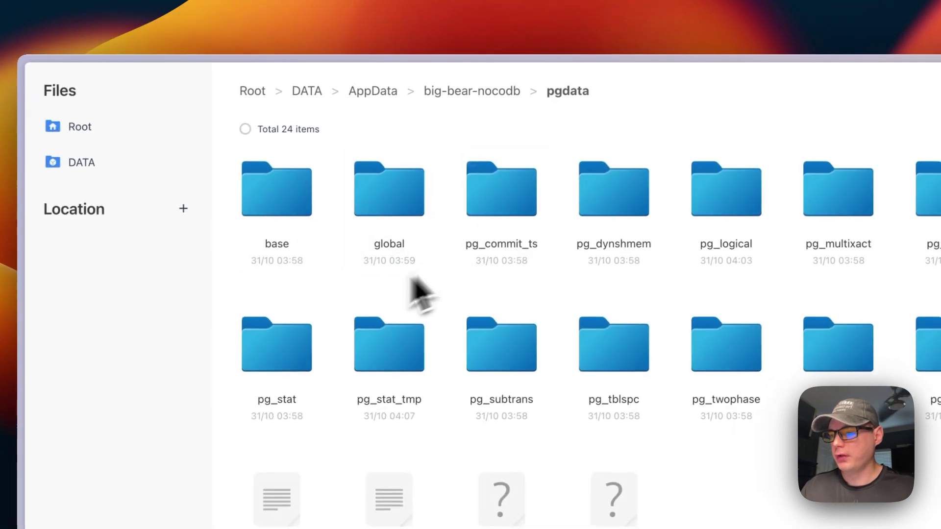
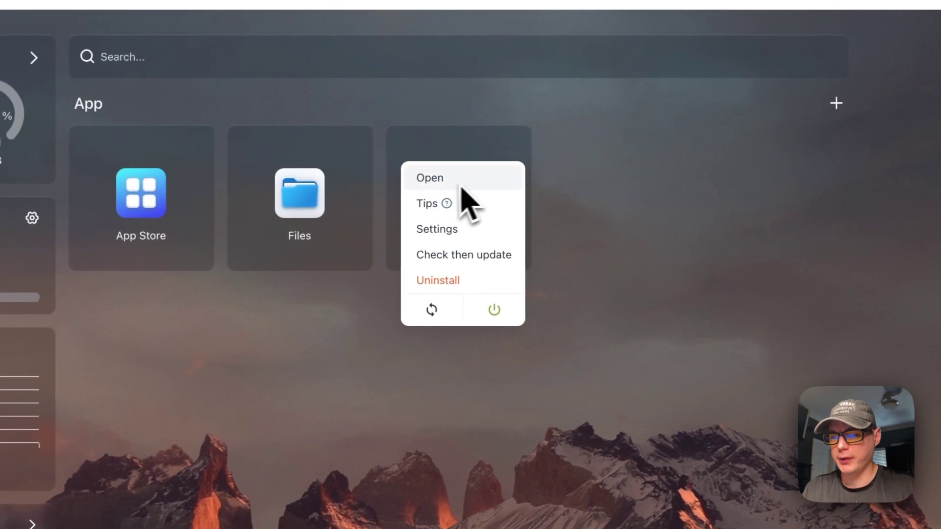
# - Launch NocoDB from the home-server dashboard and start filling the sign-up E-mail field
pyautogui.click(451, 178)
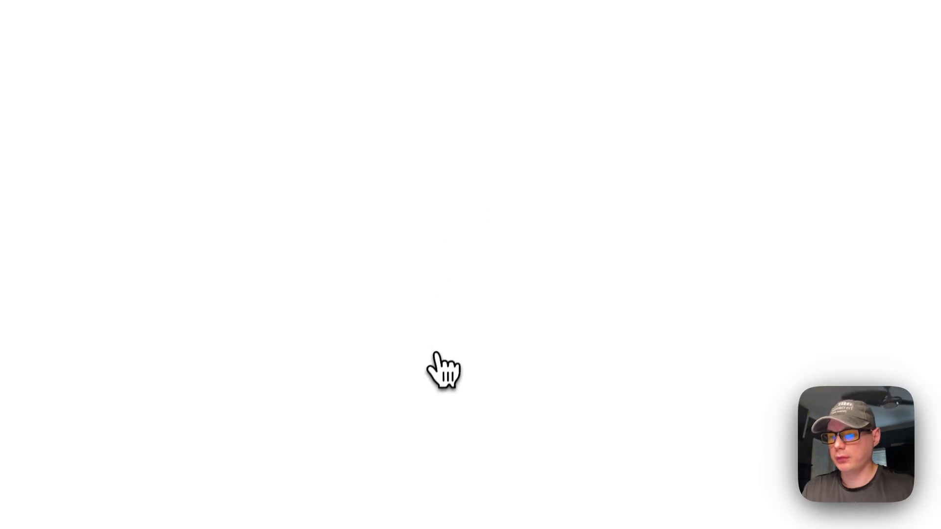
pyautogui.click(238, 361)
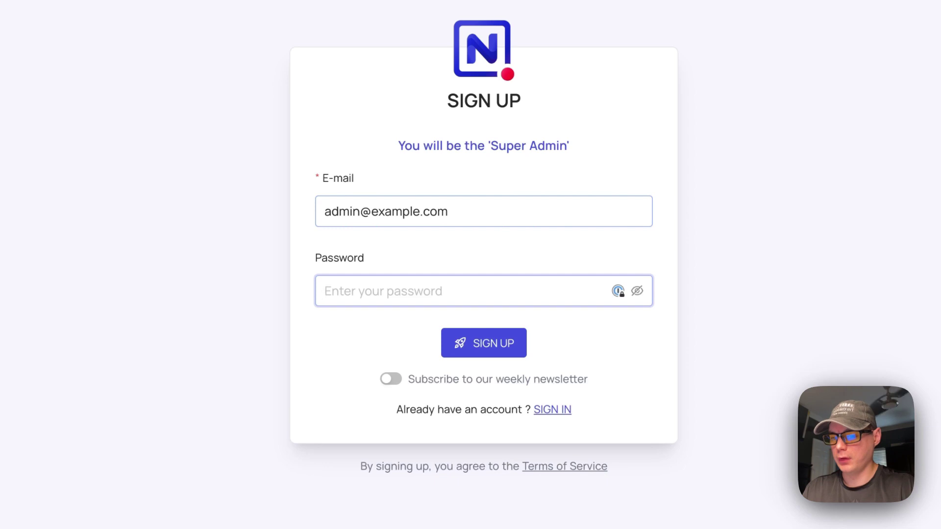
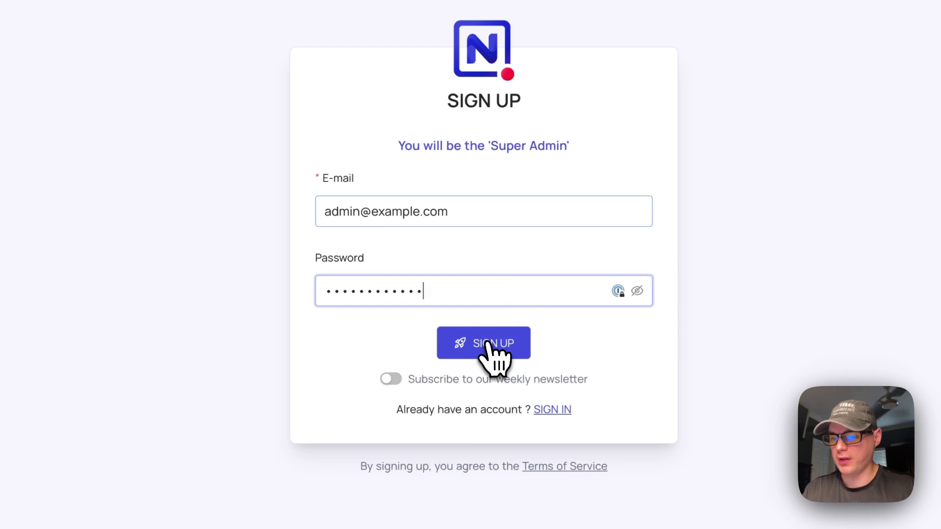
# - Enter the admin password and sign up to create the Super Admin account
pyautogui.click(489, 344)
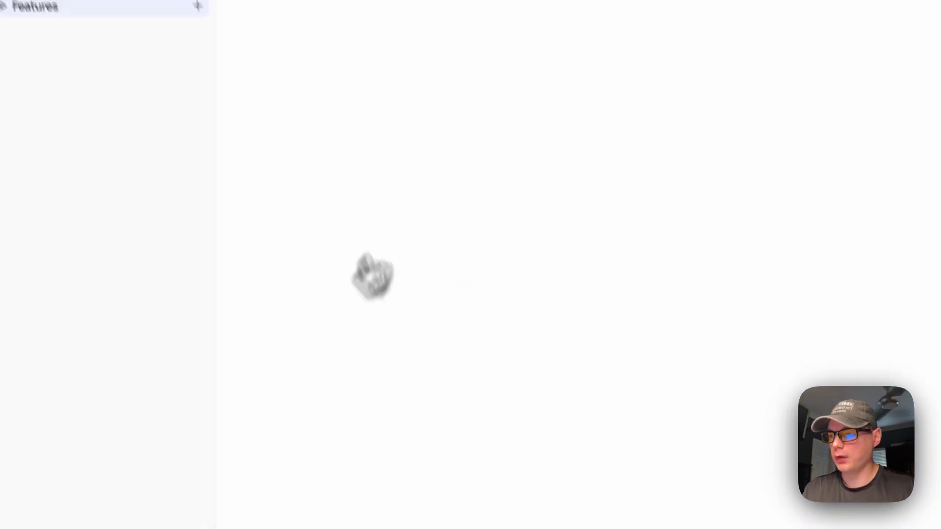
# - Add a 'testing' row to Features, rename Title to Username, and add a title5 column
pyautogui.click(343, 194)
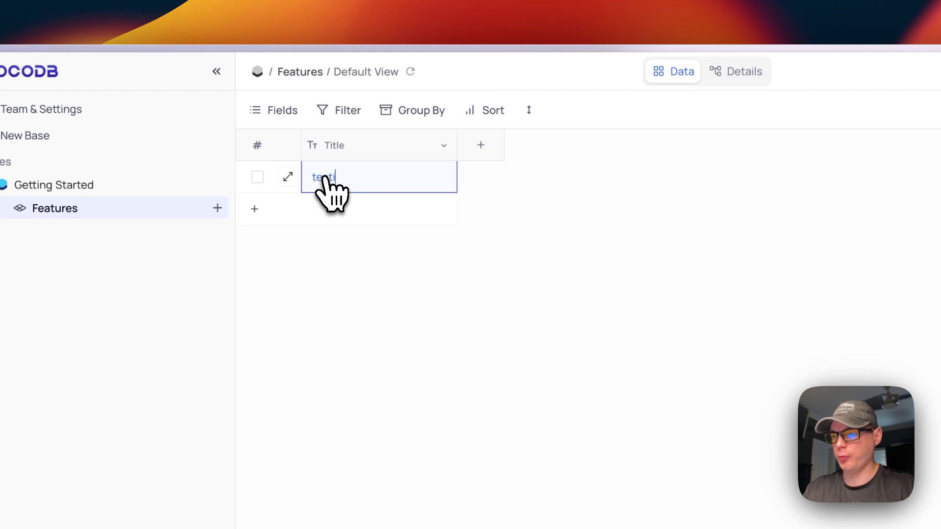
pyautogui.click(365, 244)
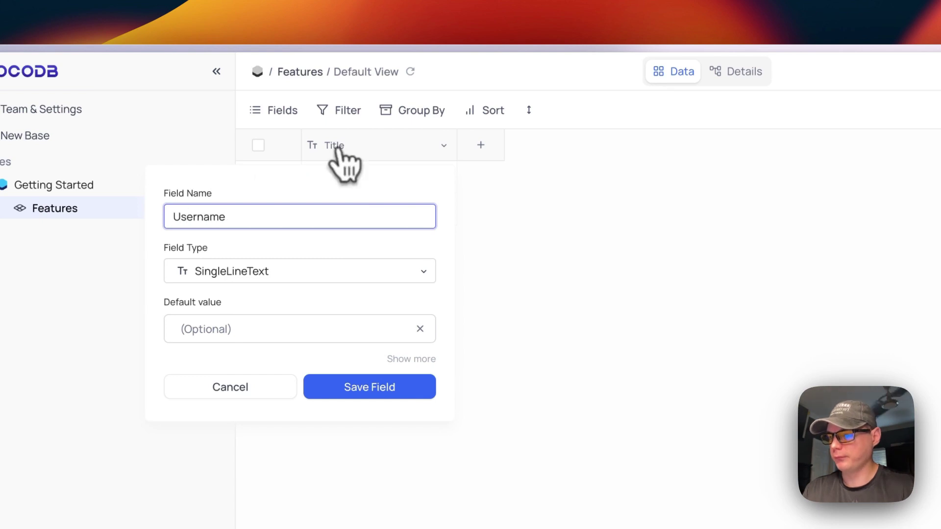
pyautogui.click(421, 388)
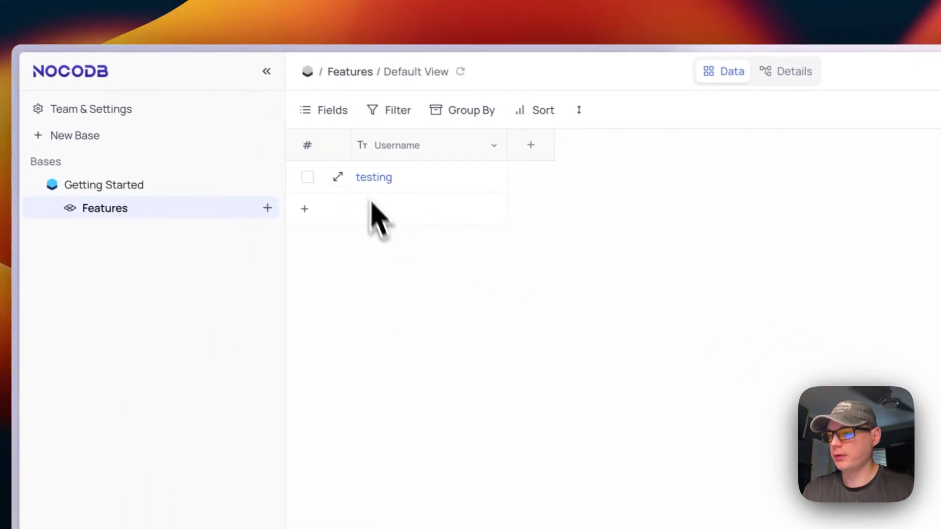
pyautogui.click(538, 148)
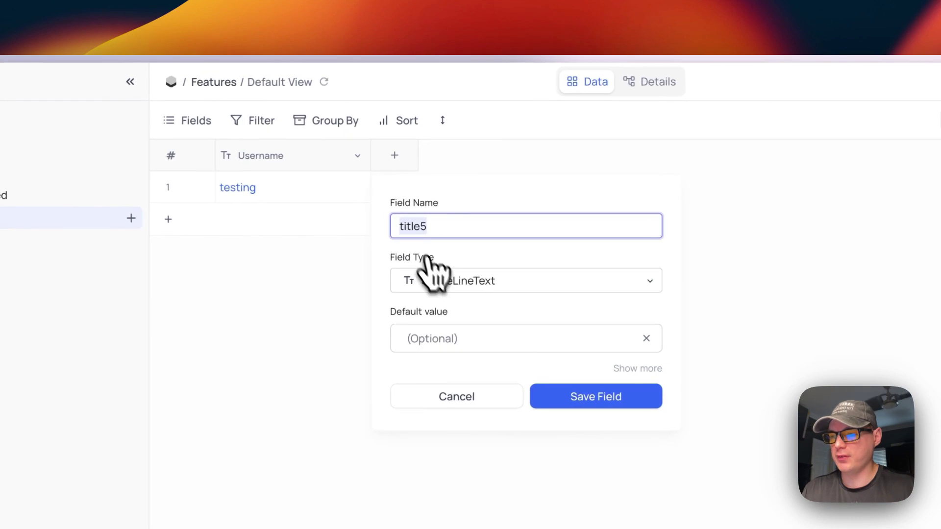
pyautogui.click(567, 395)
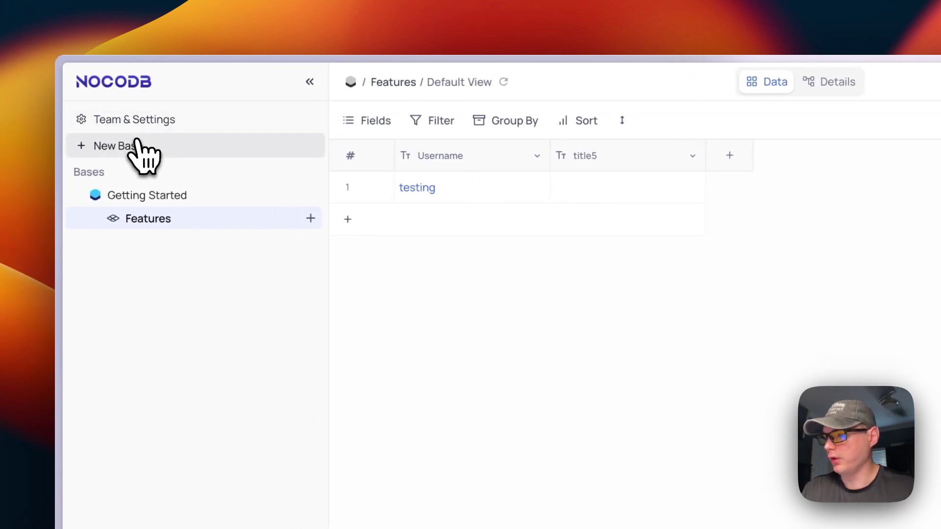
# - Browse account settings: profile, API tokens, integrations and the users and roles list
pyautogui.click(140, 128)
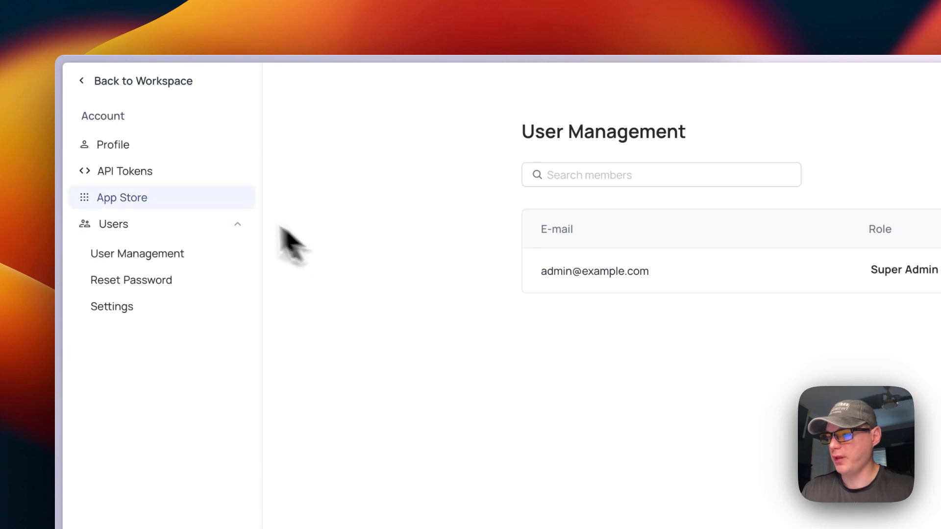
pyautogui.click(121, 143)
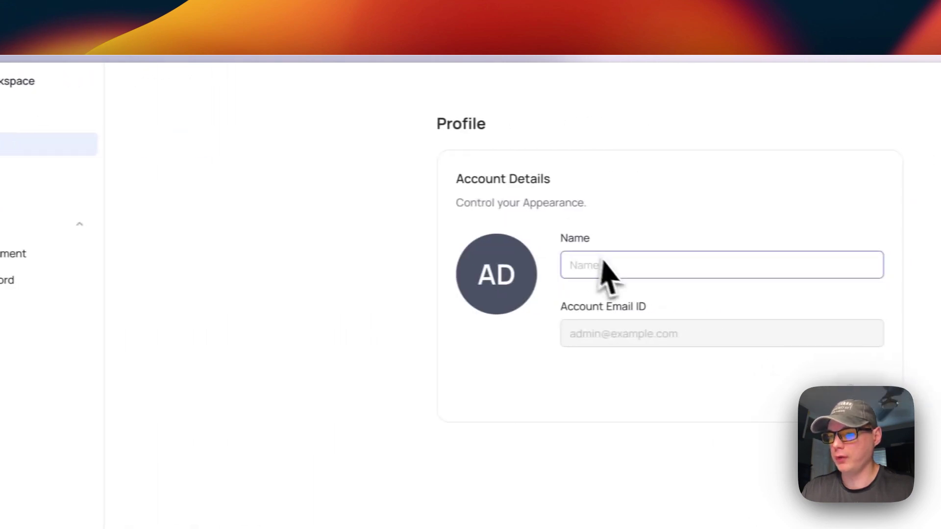
pyautogui.click(93, 173)
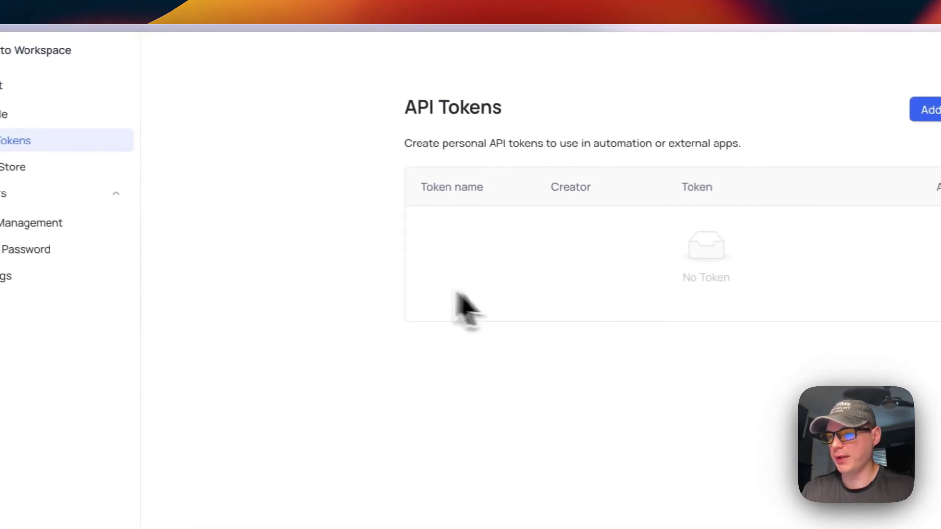
pyautogui.click(68, 190)
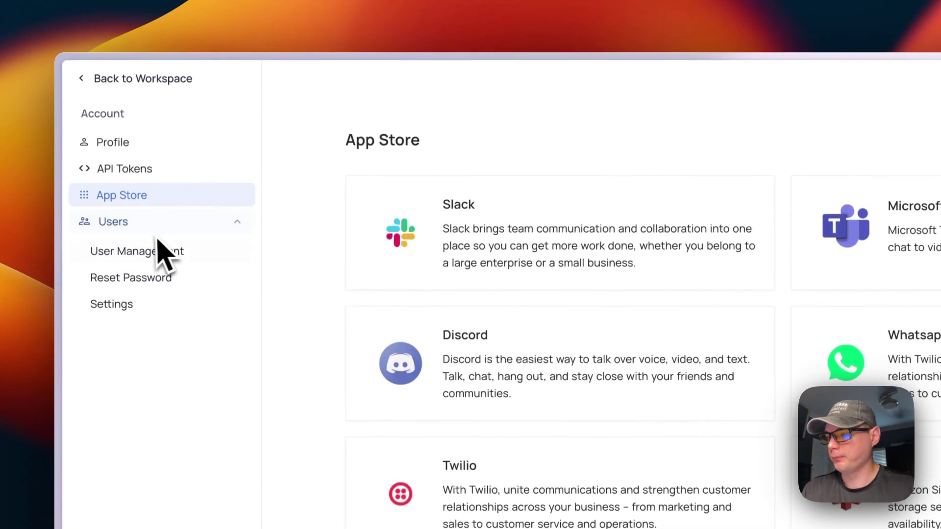
pyautogui.click(163, 253)
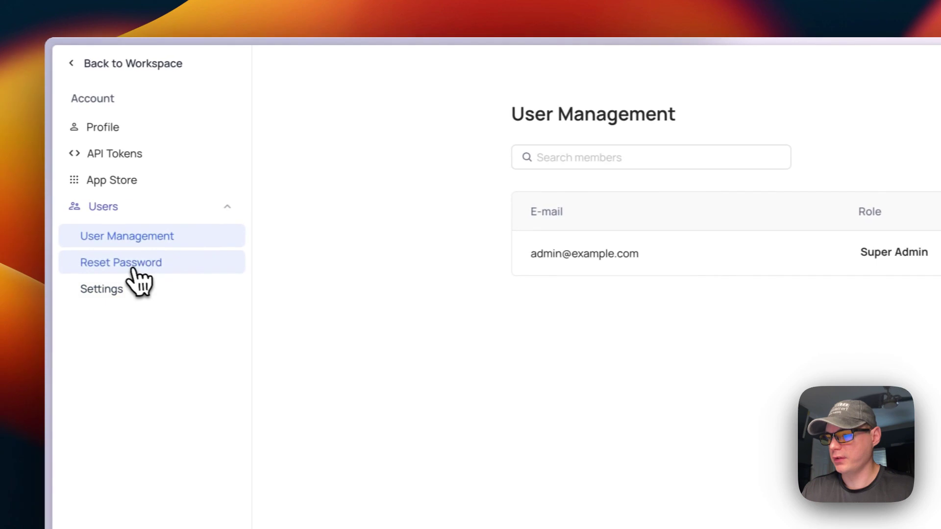
# - Check password, sign-up and language settings, then return to the Features table
pyautogui.click(138, 269)
pyautogui.click(181, 293)
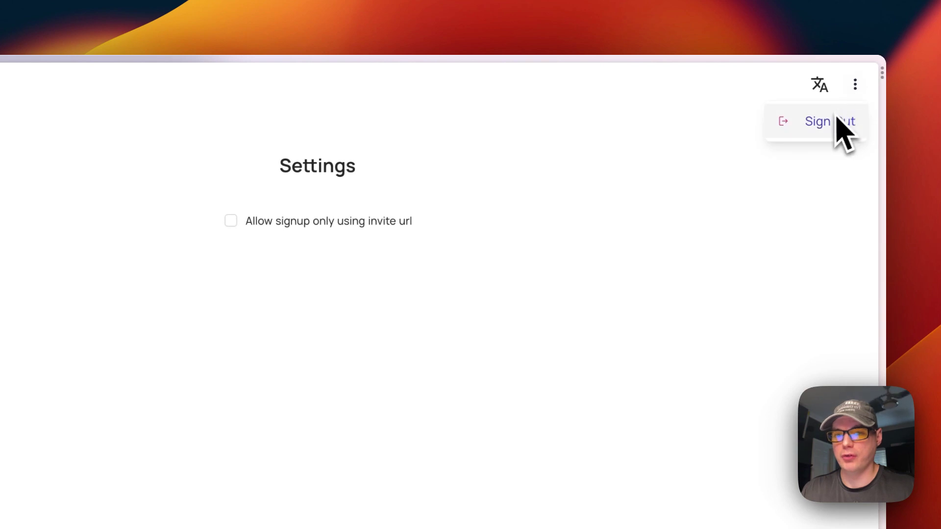
pyautogui.click(819, 86)
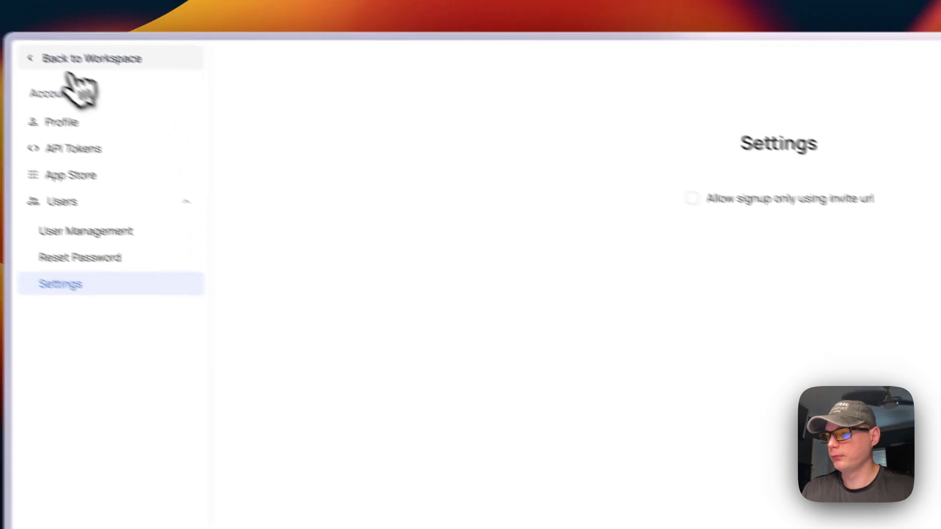
pyautogui.click(74, 60)
pyautogui.click(147, 220)
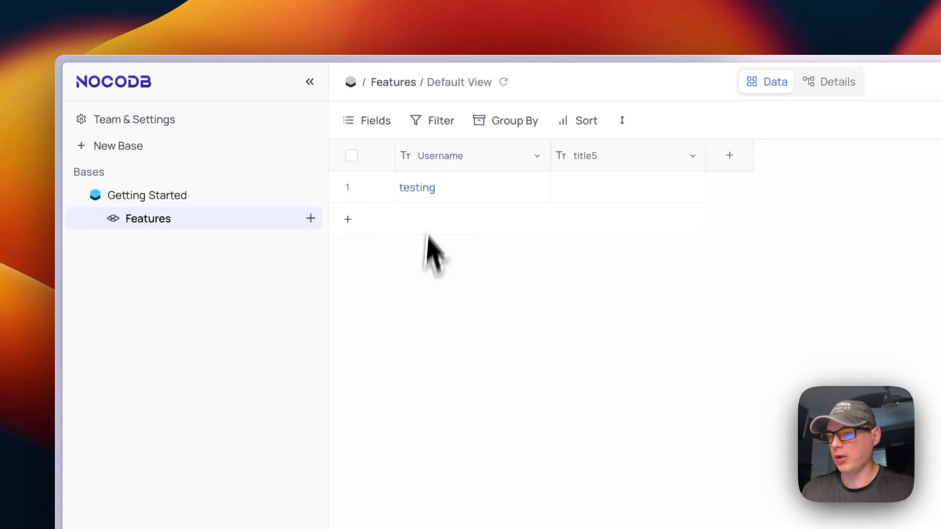
pyautogui.click(310, 218)
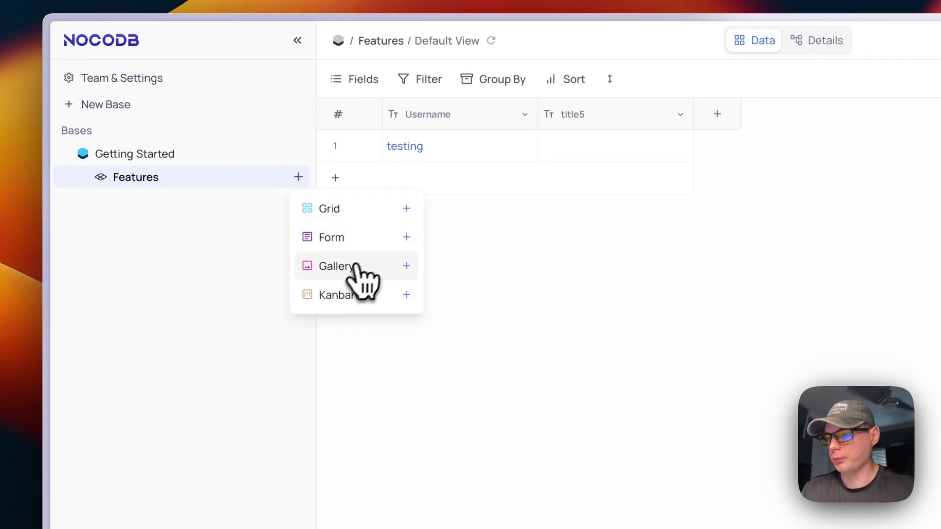
pyautogui.click(327, 302)
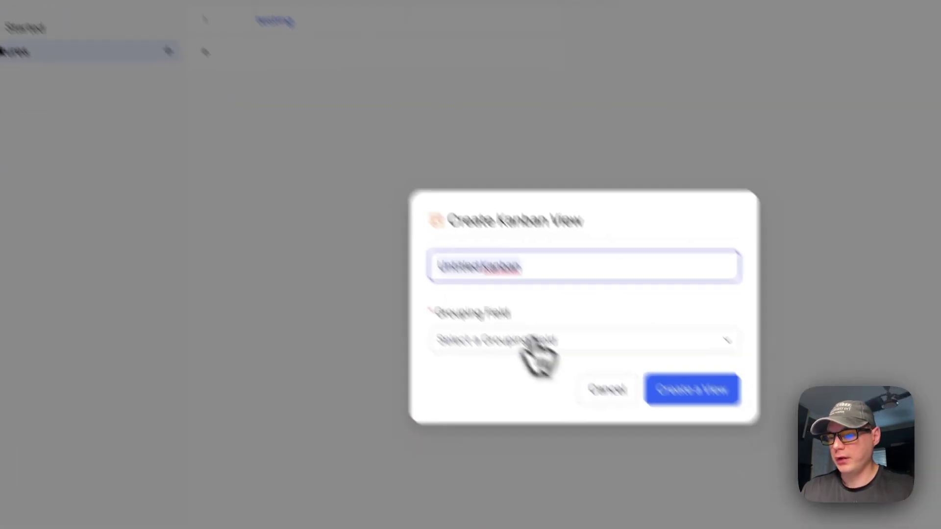
pyautogui.click(794, 520)
pyautogui.click(507, 260)
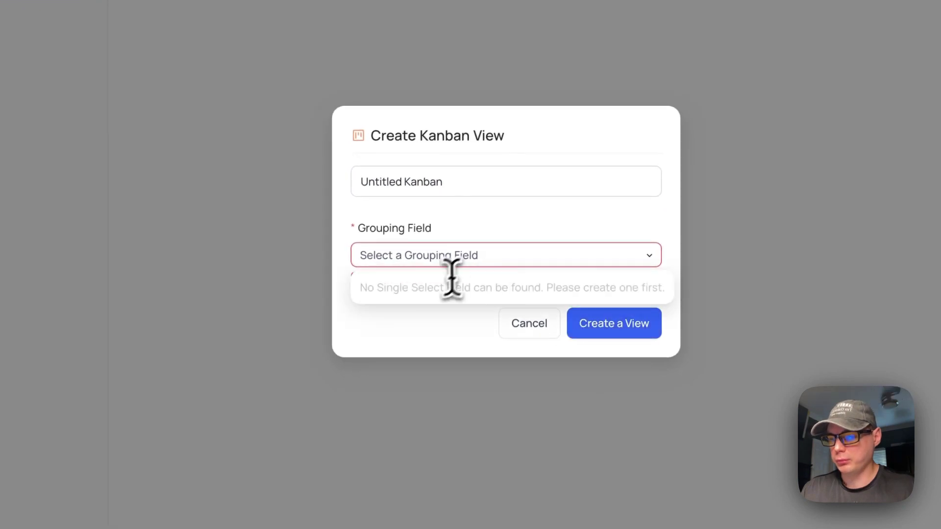
pyautogui.click(539, 332)
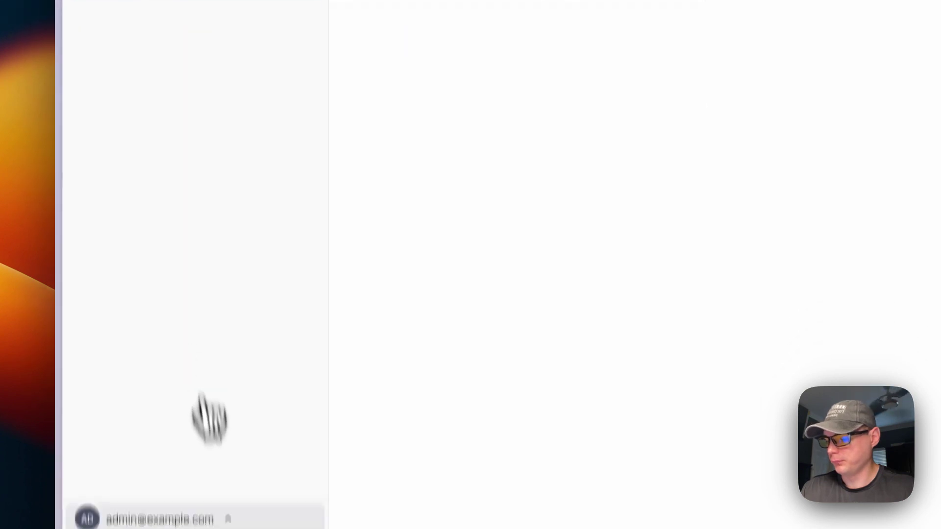
pyautogui.click(142, 520)
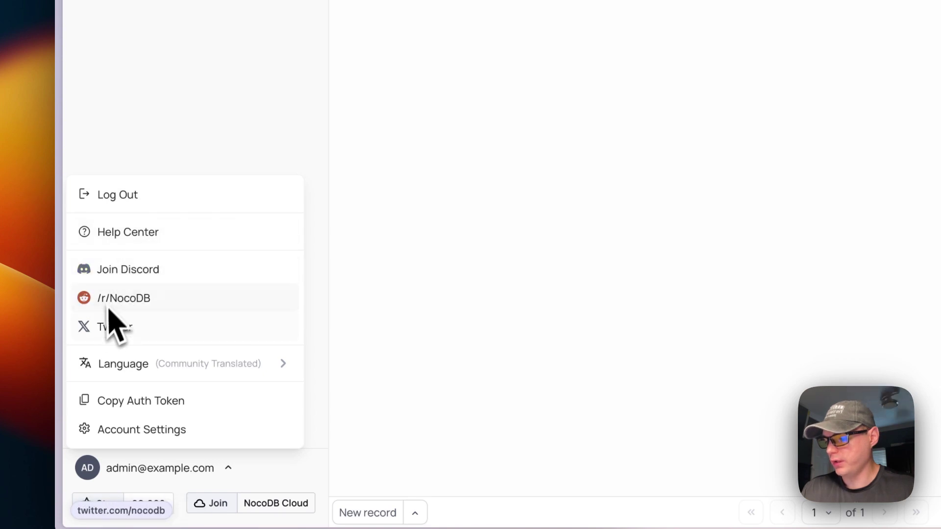
pyautogui.moveTo(119, 376)
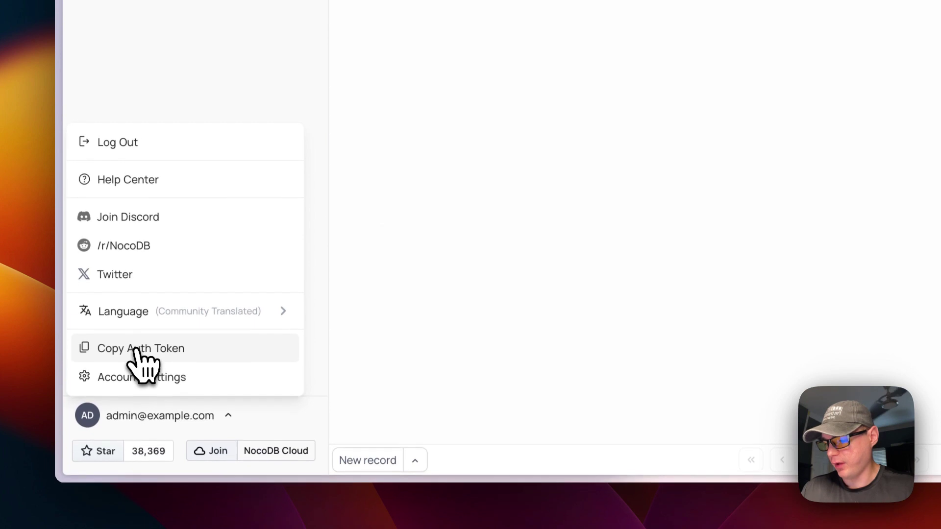
pyautogui.click(141, 377)
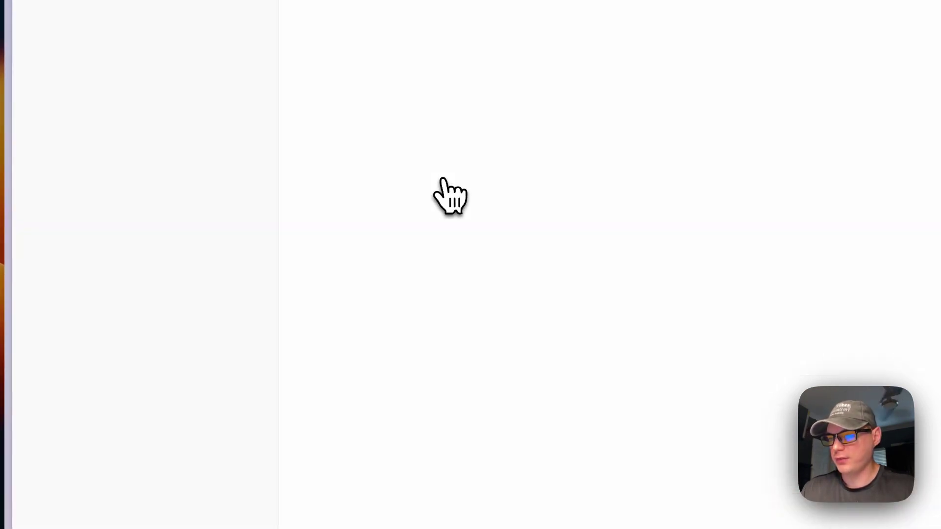
# - Review the Features table's details: fields, relations, API snippets and webhooks
pyautogui.click(512, 88)
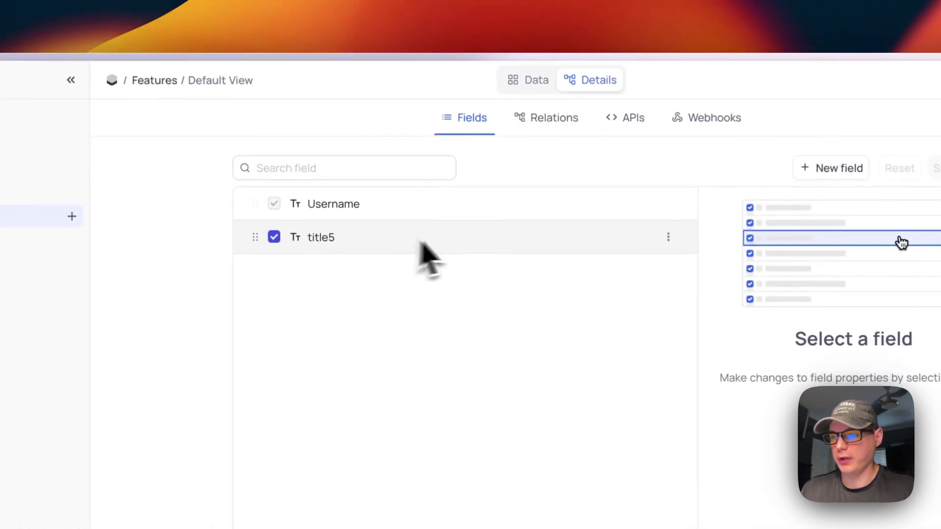
pyautogui.click(537, 121)
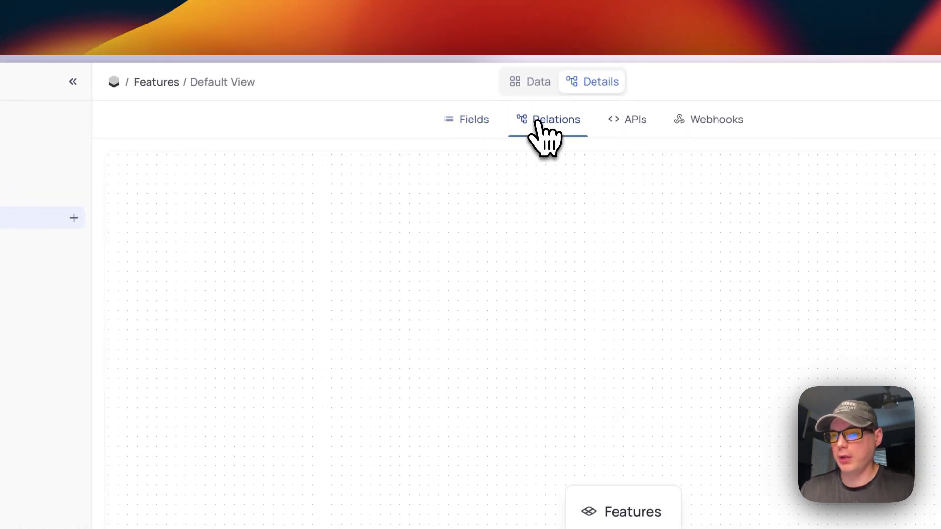
pyautogui.click(626, 123)
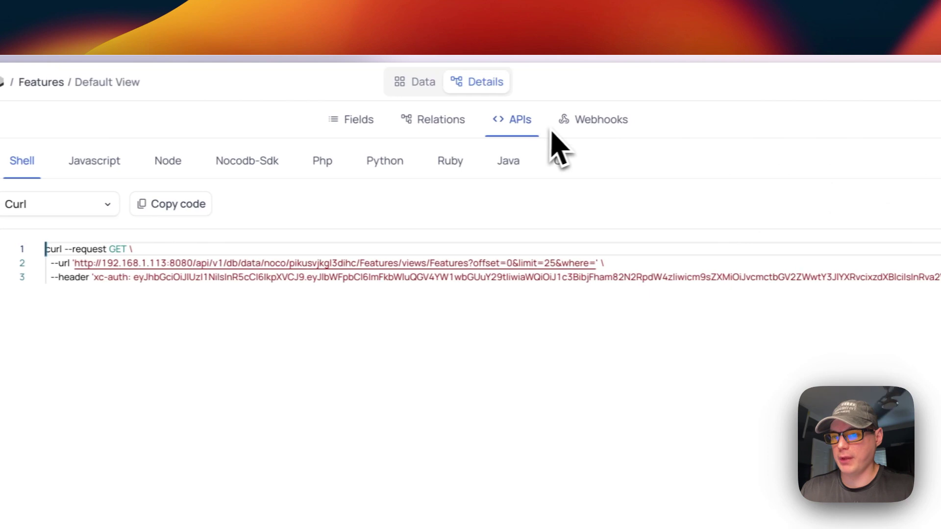
pyautogui.click(581, 126)
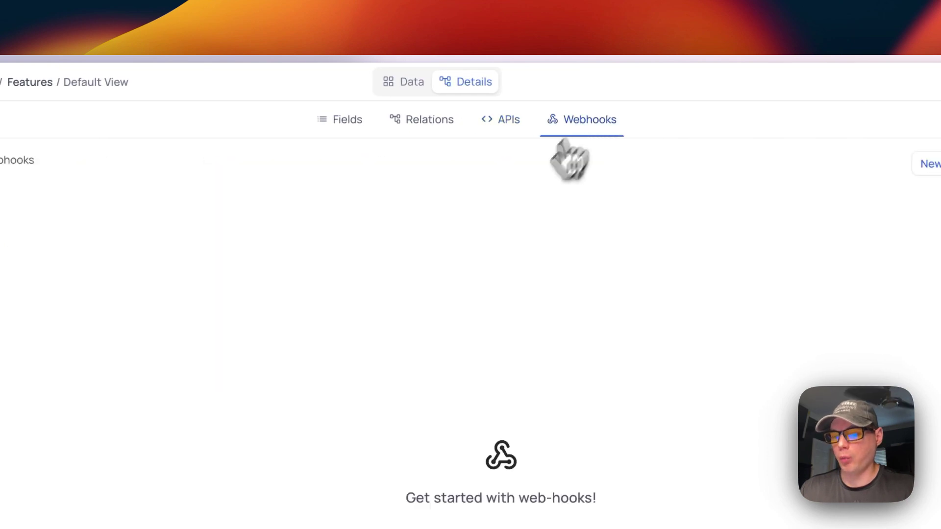
# - Start a new webhook, attempt saving it empty, and view then dismiss sharing options
pyautogui.click(507, 510)
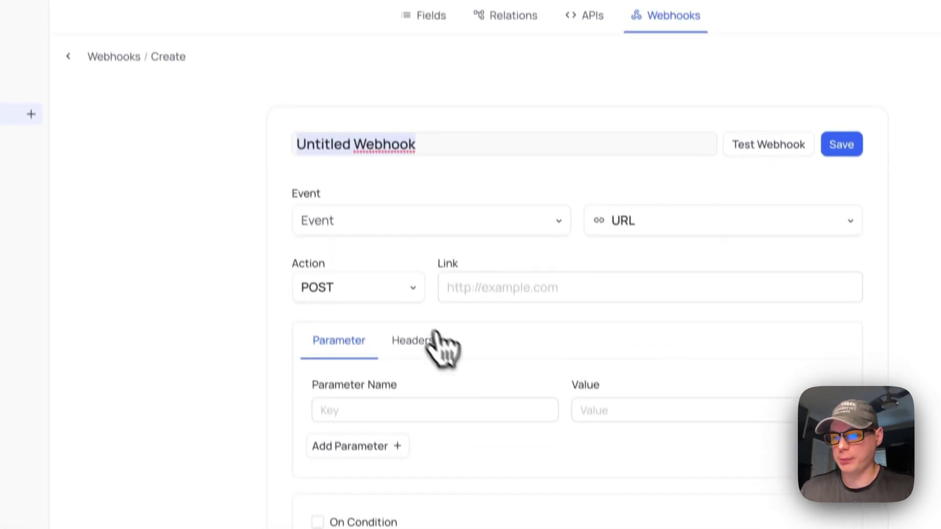
pyautogui.click(841, 144)
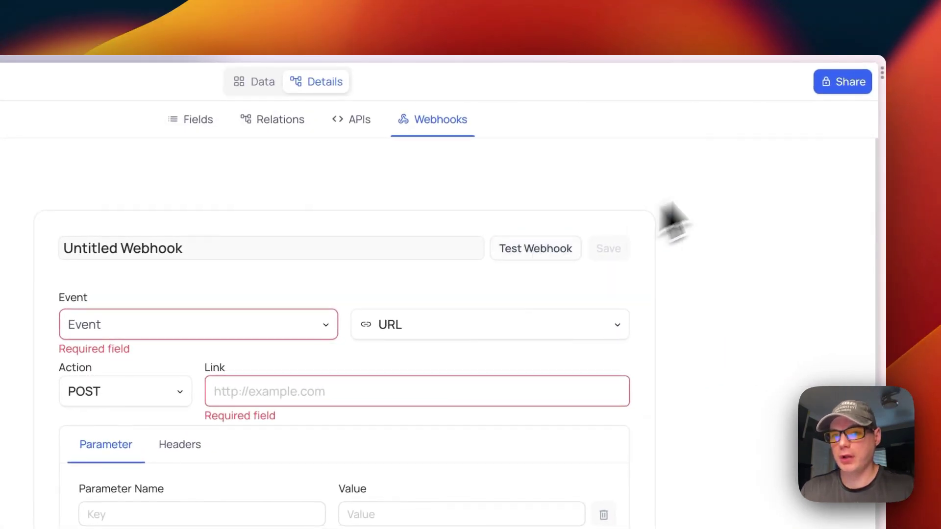
pyautogui.click(824, 96)
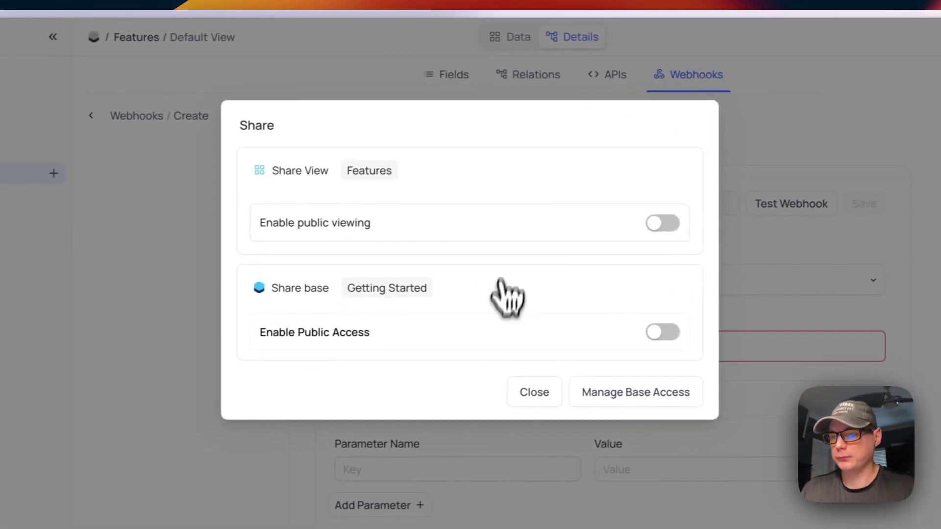
pyautogui.click(559, 343)
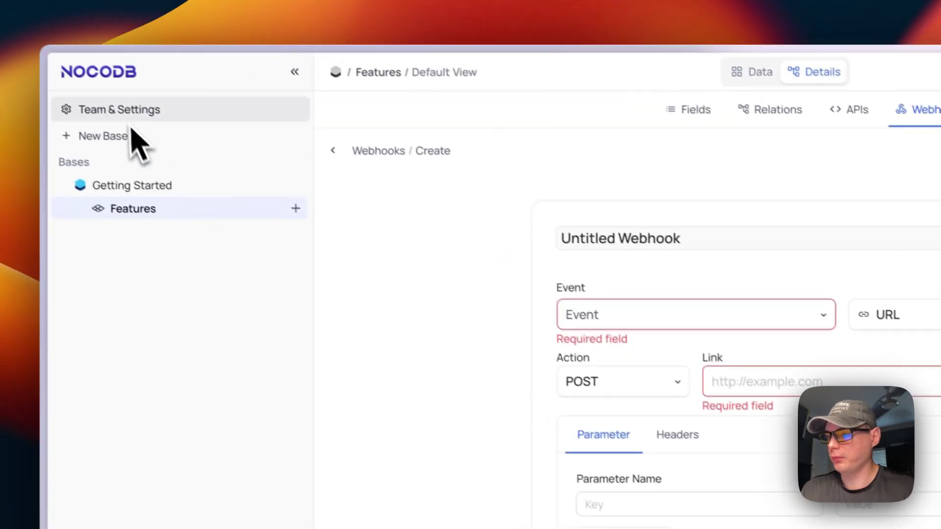